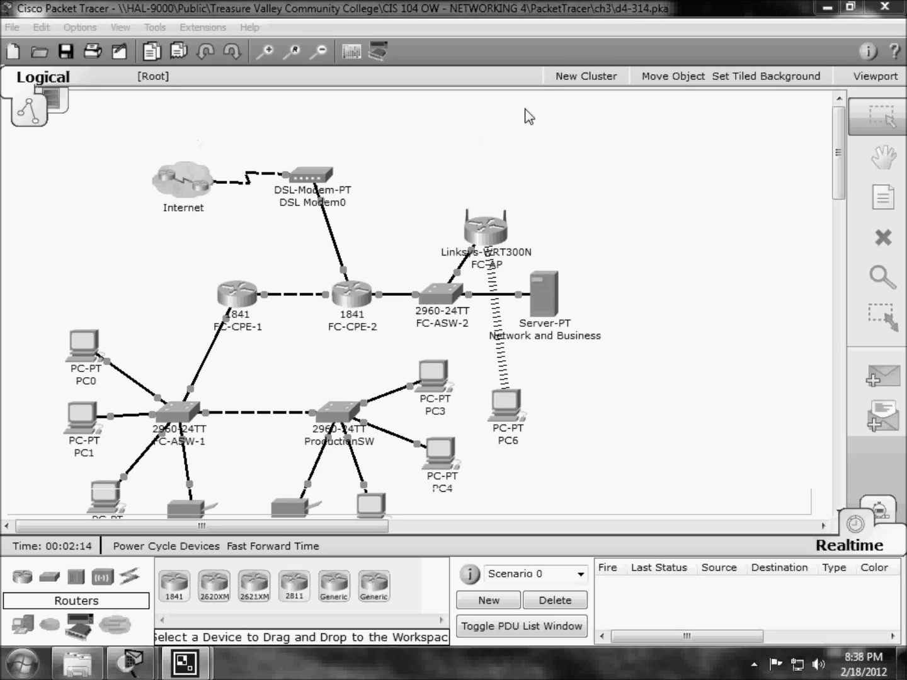
Step: Inspect the port labels on the link between routers FC-CPE-1 and FC-CPE-2 in the topology
{"action": "mouse_move", "coordinate": [839, 162]}
{"action": "left_mouse_down"}
{"action": "mouse_move", "coordinate": [829, 212]}
{"action": "mouse_move", "coordinate": [837, 153]}
{"action": "left_mouse_up"}
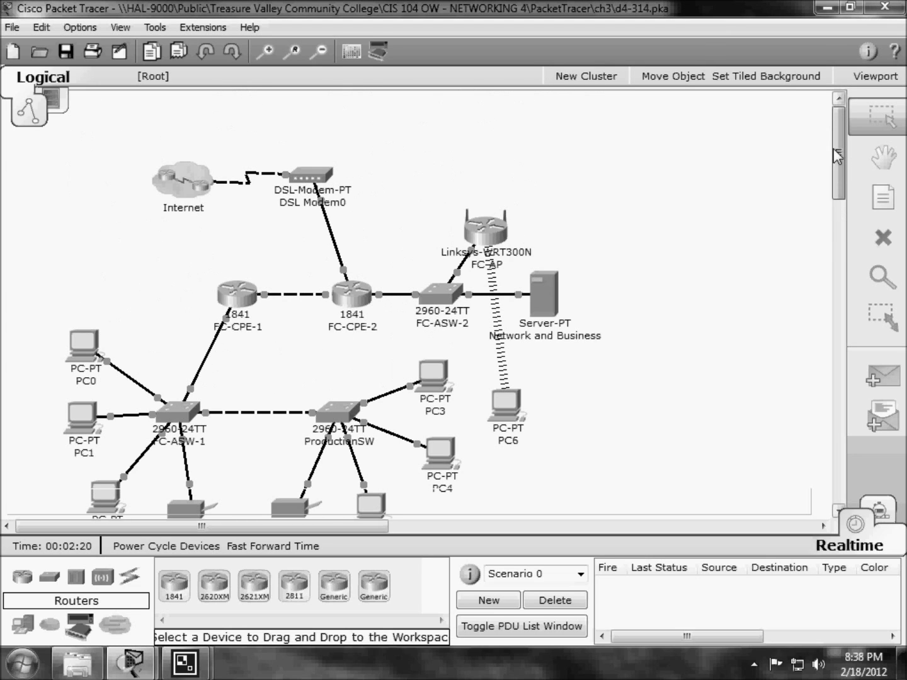
{"action": "mouse_move", "coordinate": [833, 148]}
{"action": "left_mouse_down"}
{"action": "mouse_move", "coordinate": [829, 174]}
{"action": "mouse_move", "coordinate": [836, 158]}
{"action": "left_mouse_up"}
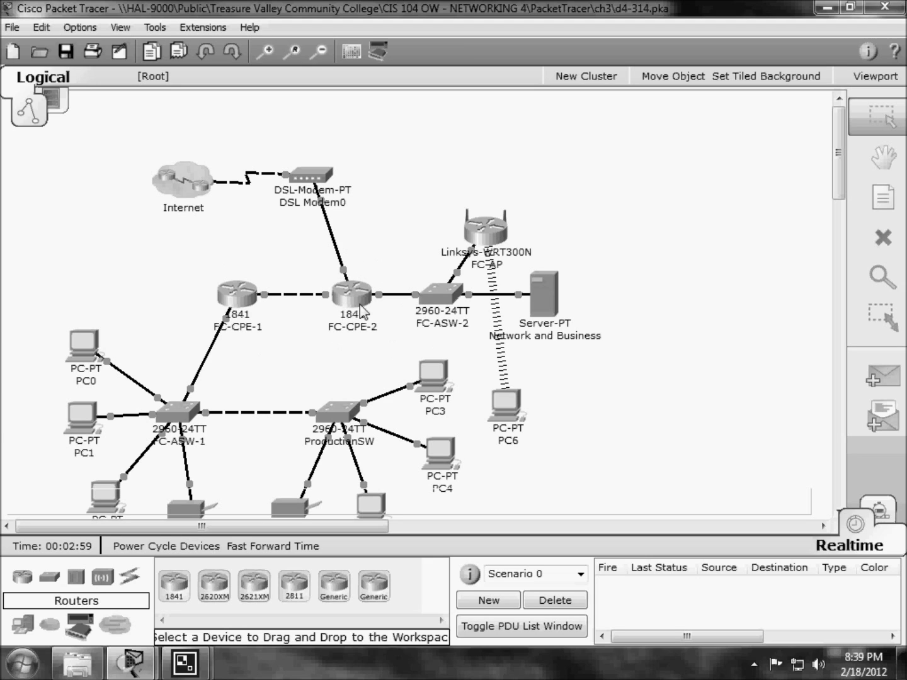
{"action": "mouse_move", "coordinate": [360, 304]}
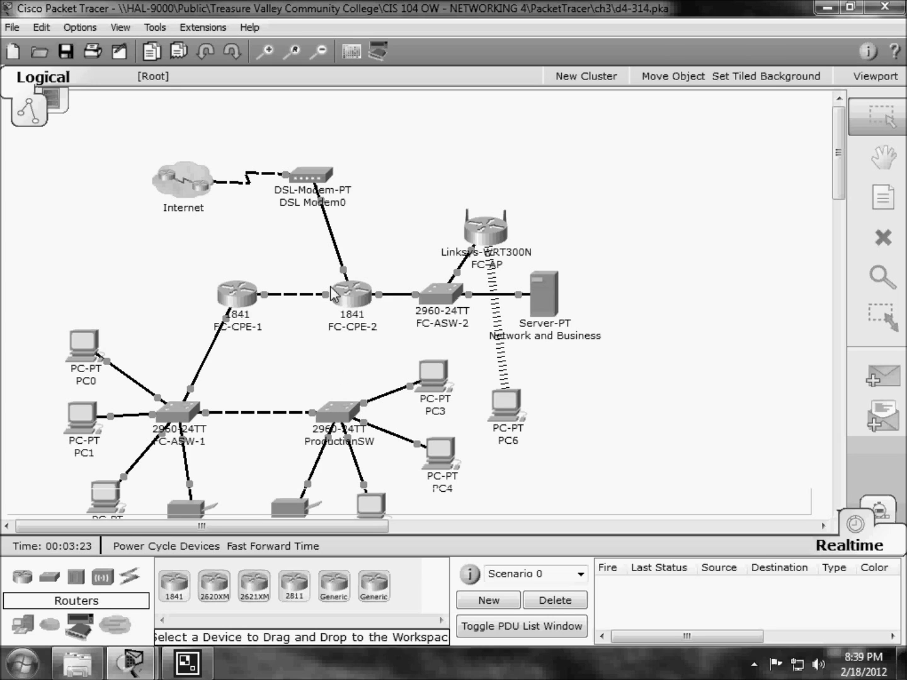
{"action": "mouse_move", "coordinate": [331, 296]}
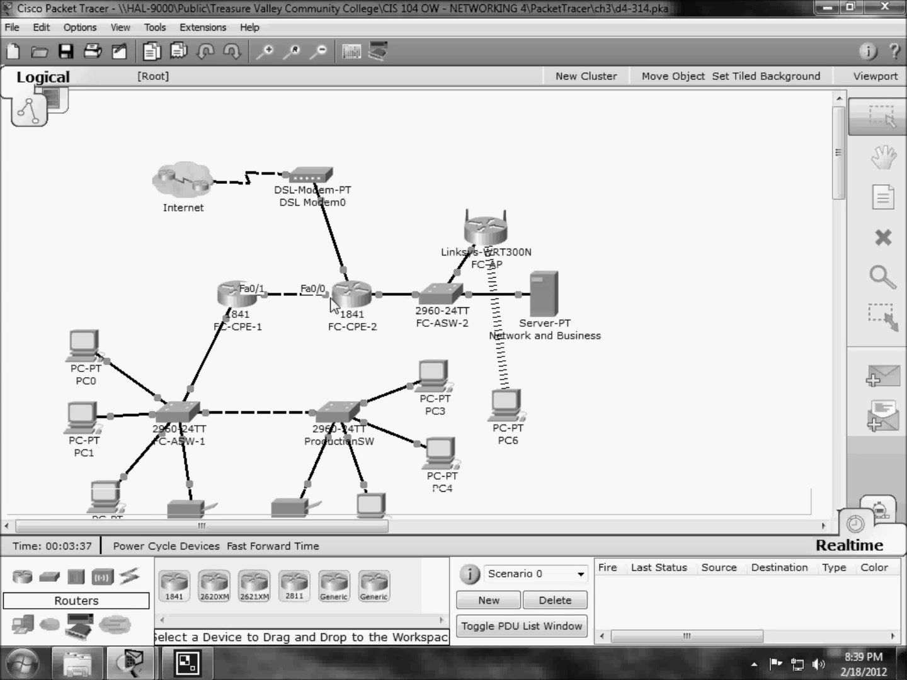
{"action": "left_click", "coordinate": [350, 289]}
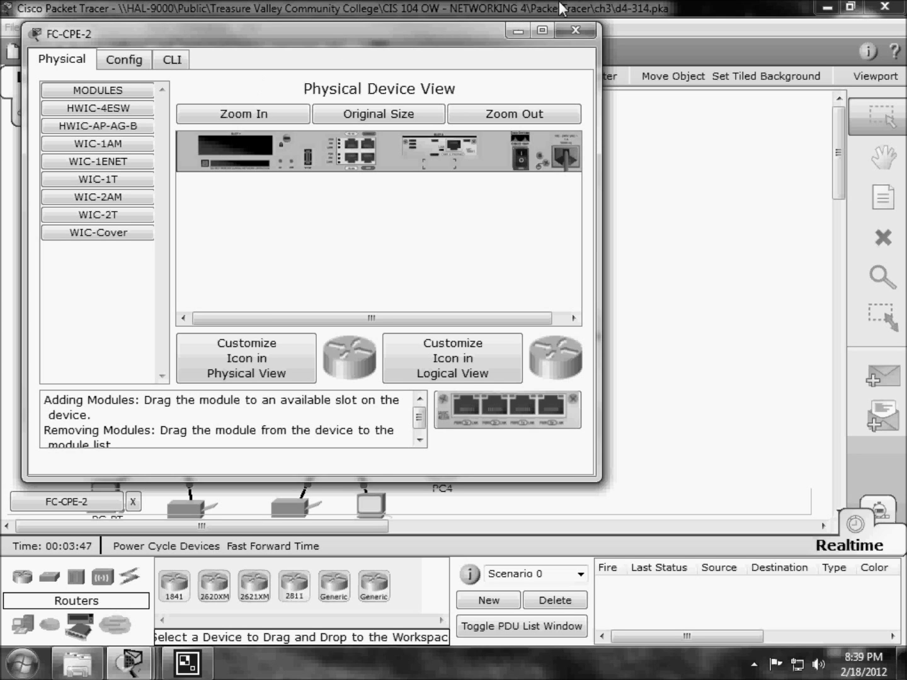
{"action": "left_click", "coordinate": [576, 30]}
{"action": "scroll", "coordinate": [724, 327], "scroll_direction": "down", "scroll_amount": 3}
{"action": "scroll", "coordinate": [760, 342], "scroll_direction": "down", "scroll_amount": 6}
{"action": "scroll", "coordinate": [731, 473], "scroll_direction": "up", "scroll_amount": 2}
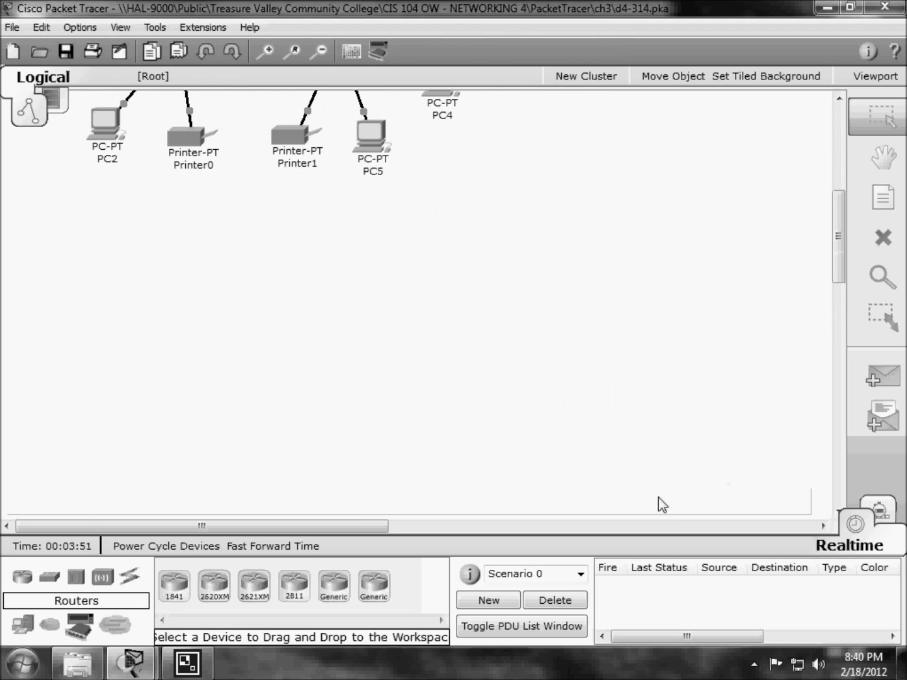
{"action": "scroll", "coordinate": [746, 408], "scroll_direction": "up", "scroll_amount": 9}
{"action": "left_click_drag", "start_coordinate": [844, 229], "coordinate": [838, 189]}
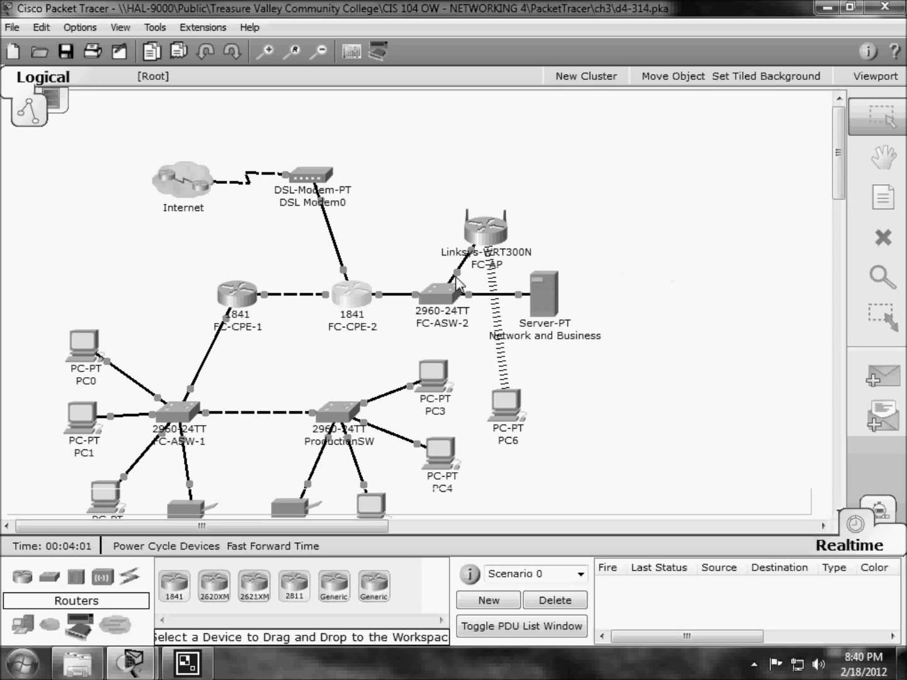
Step: Open the command line of router FC-CPE-2 and enter privileged mode with the en command
{"action": "left_click", "coordinate": [361, 296]}
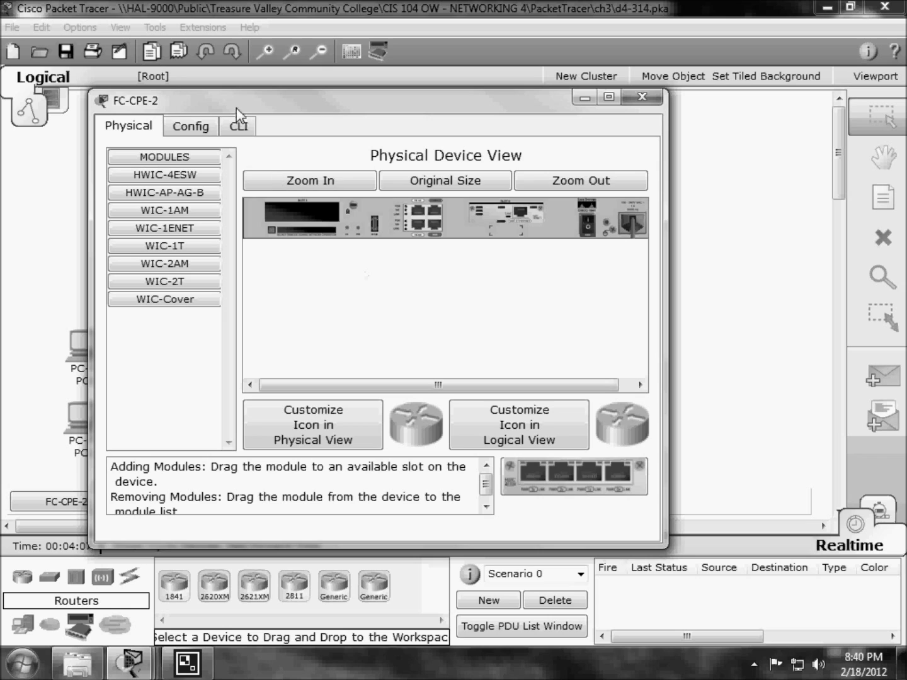
{"action": "left_click", "coordinate": [234, 125]}
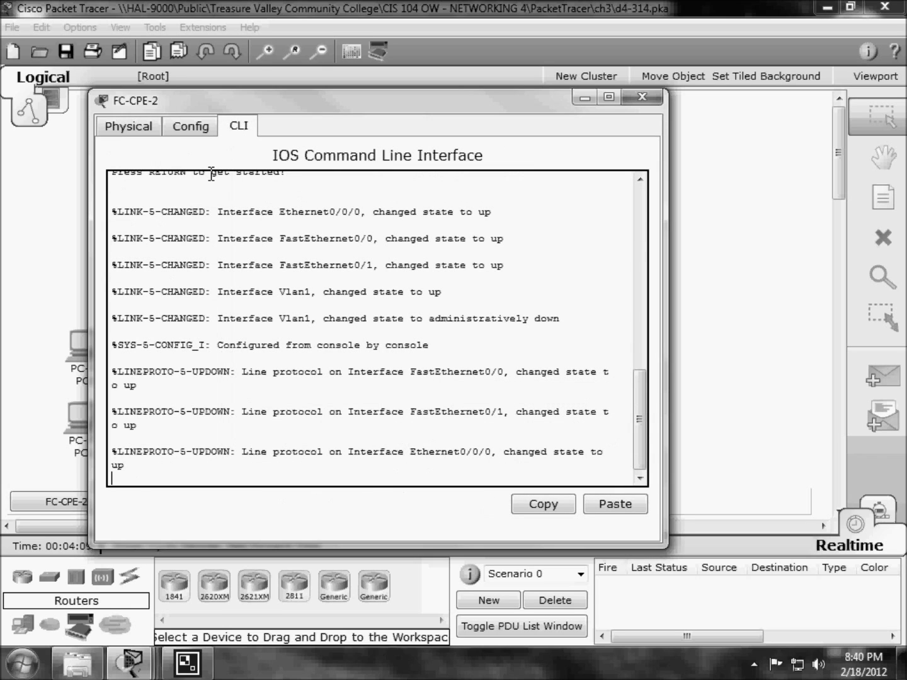
{"action": "key", "text": "Return"}
{"action": "type", "text": "en"}
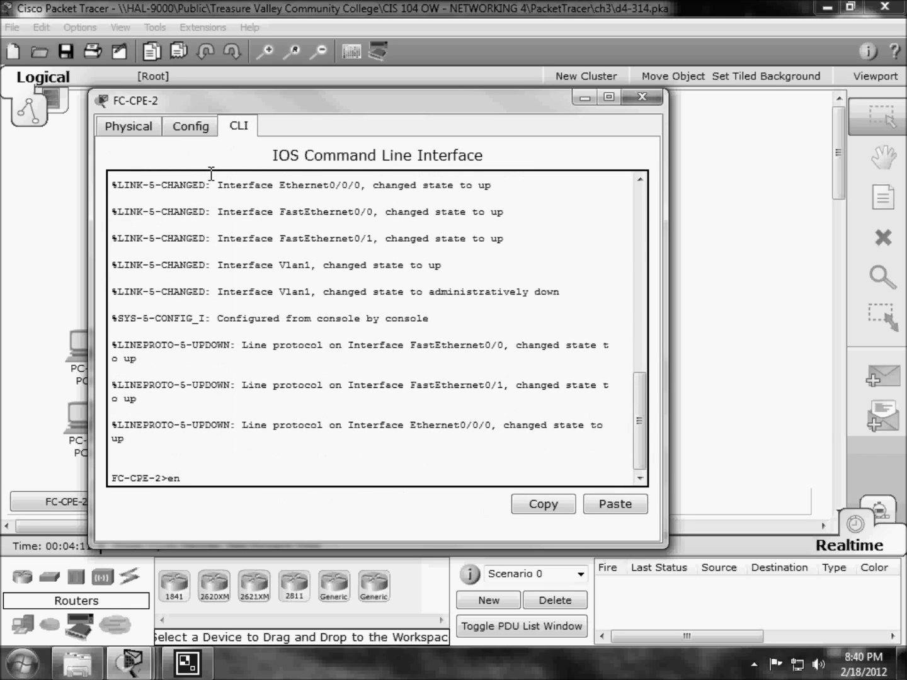
{"action": "key", "text": "Return"}
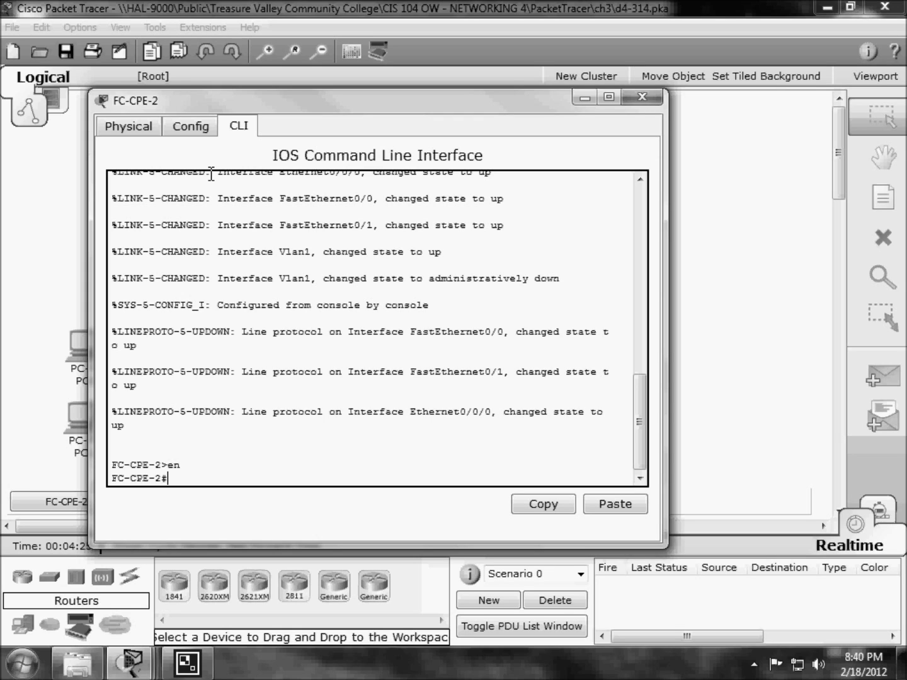
Step: Display FC-CPE-2's running configuration with show run and page through the output to its end
{"action": "type", "text": "how run"}
{"action": "key", "text": "Return"}
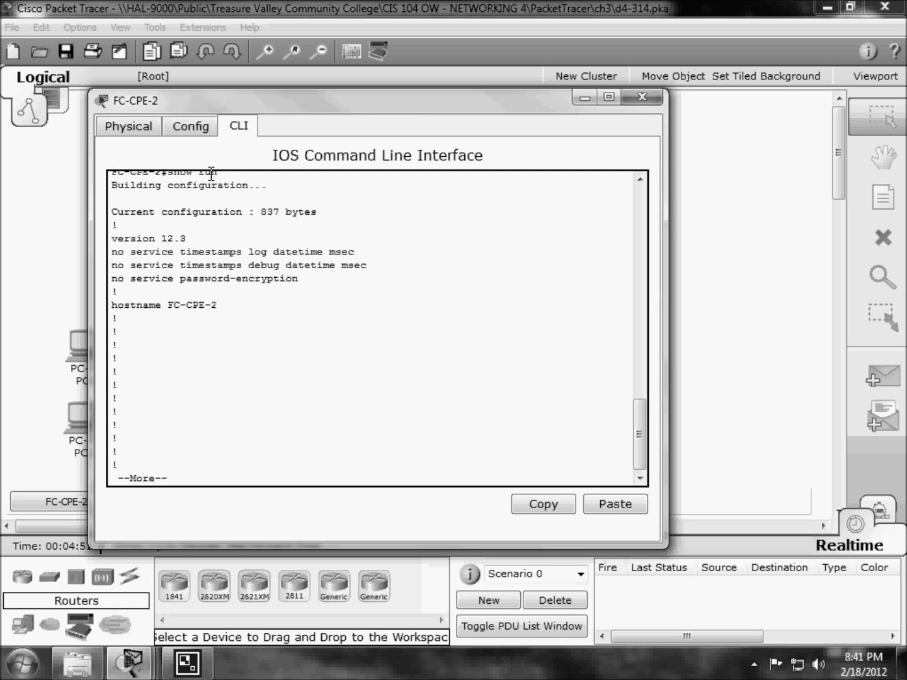
{"action": "scroll", "coordinate": [210, 174], "scroll_direction": "down", "scroll_amount": 1}
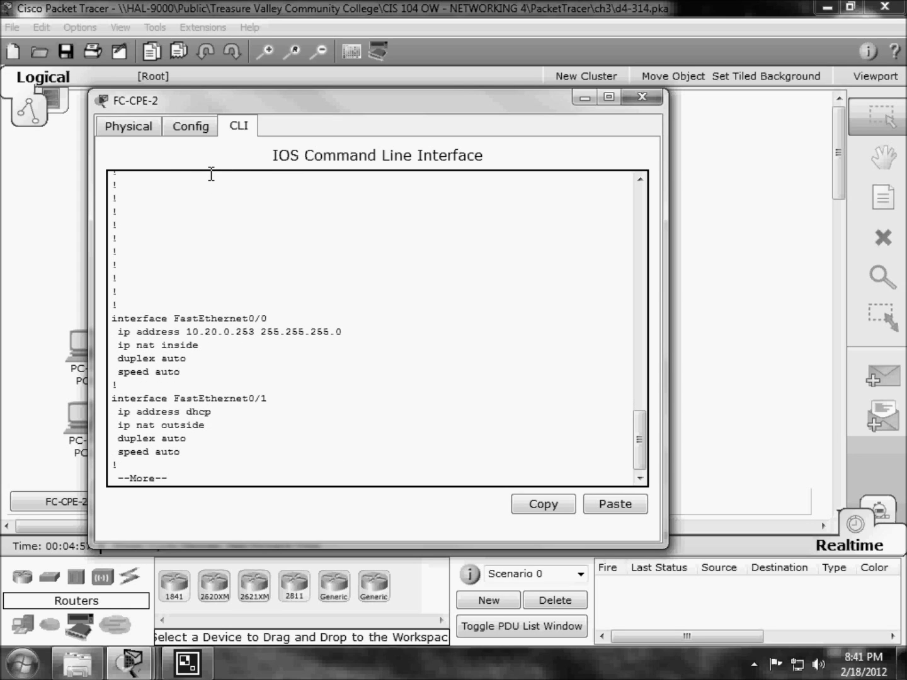
{"action": "key", "text": "Return"}
{"action": "key", "text": "Return"}
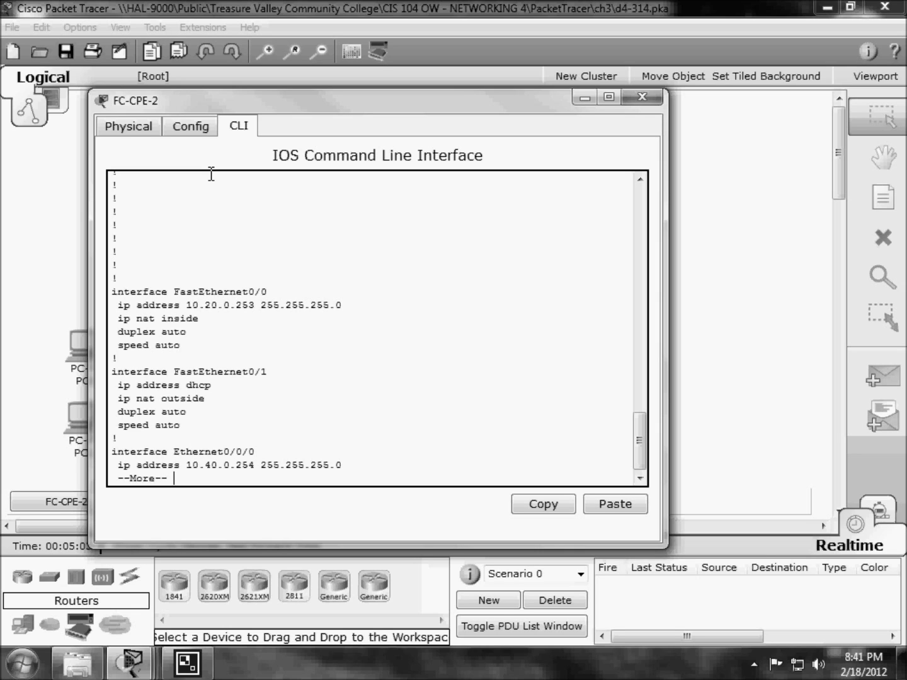
{"action": "key", "text": "Return"}
{"action": "key", "text": "Return"}
{"action": "key", "text": "Return"}
{"action": "key", "text": "Return"}
{"action": "key", "text": "Return"}
{"action": "key", "text": "Return"}
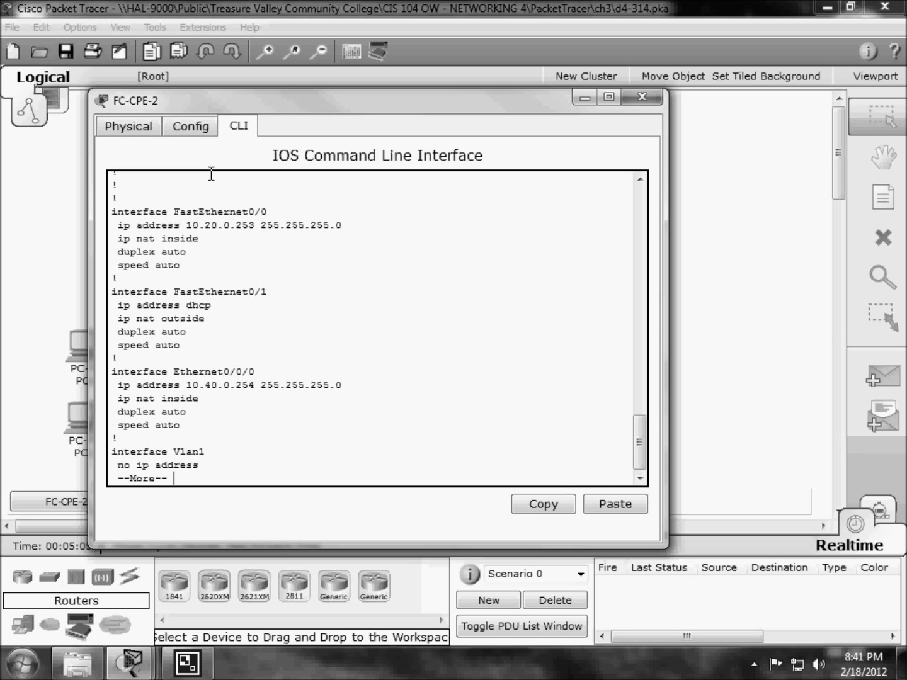
{"action": "key", "text": "Return"}
{"action": "key", "text": "Return"}
{"action": "key", "text": "Return"}
{"action": "key", "text": "Return"}
{"action": "key", "text": "Return"}
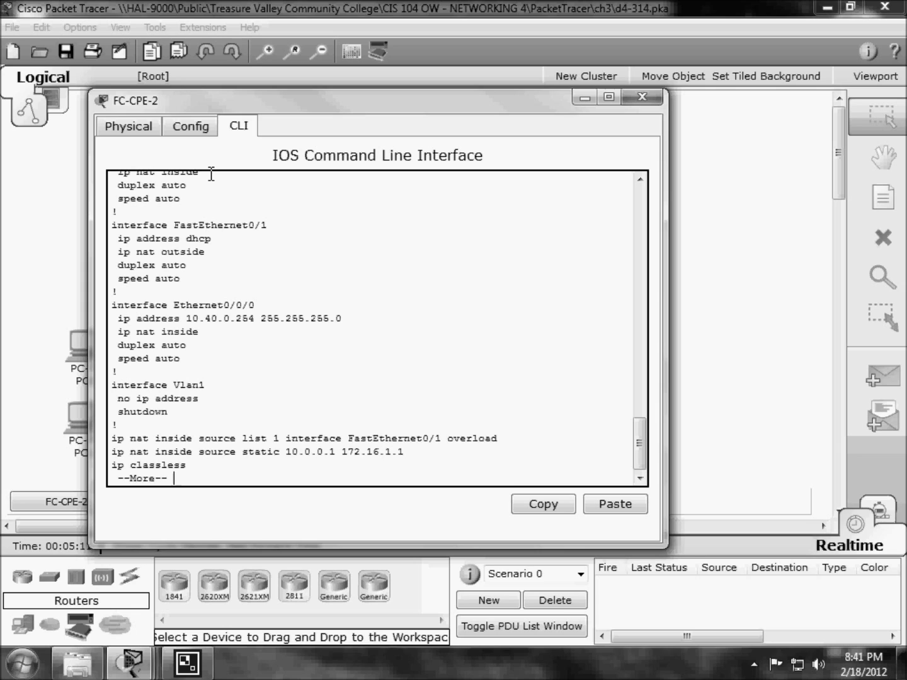
{"action": "key", "text": "Return"}
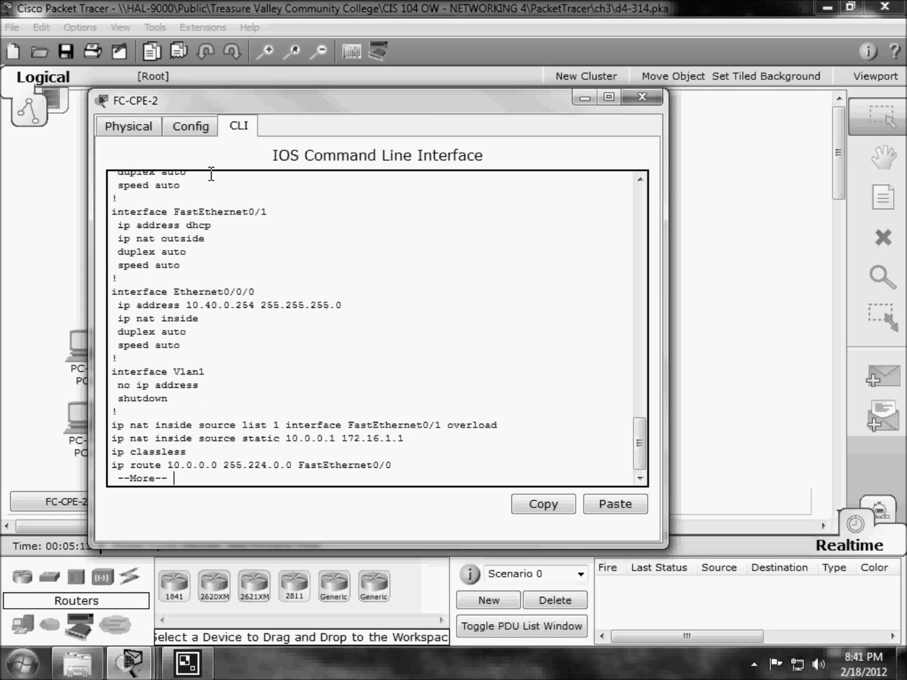
{"action": "key", "text": "Return"}
{"action": "key", "text": "Return"}
{"action": "key", "text": "Return"}
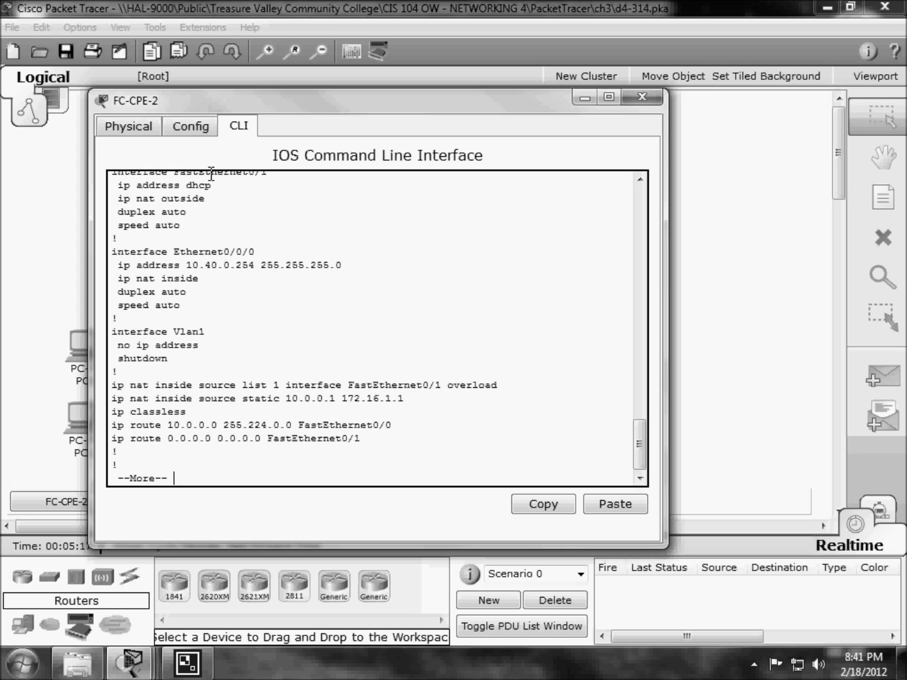
{"action": "key", "text": "Return"}
{"action": "key", "text": "Return"}
{"action": "key", "text": "Return"}
{"action": "key", "text": "Return"}
{"action": "key", "text": "Return"}
{"action": "key", "text": "Return"}
{"action": "key", "text": "Return"}
{"action": "key", "text": "Return"}
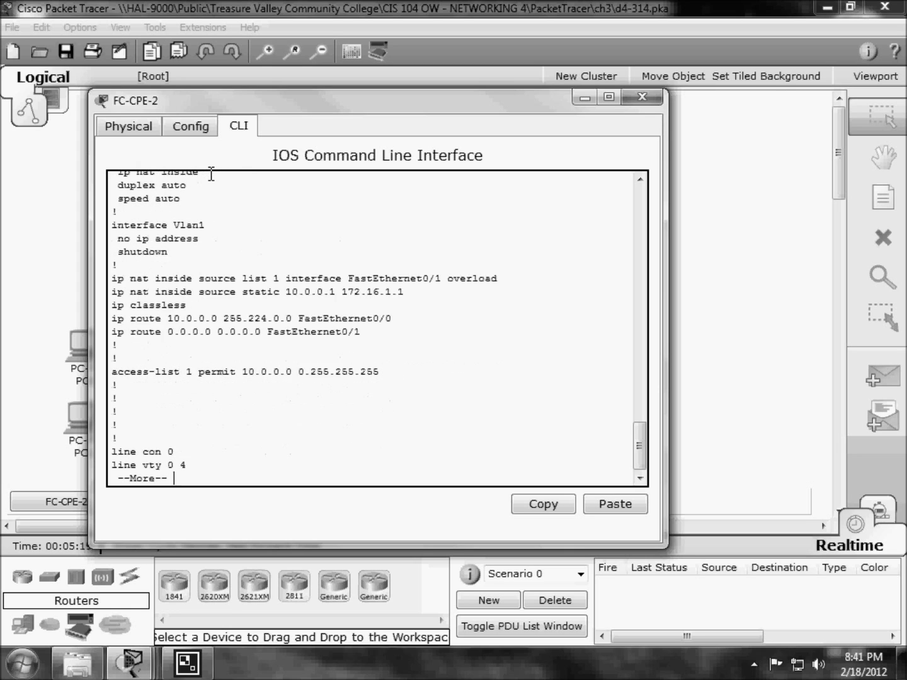
{"action": "key", "text": "Return"}
{"action": "key", "text": "Return"}
{"action": "key", "text": "Return"}
{"action": "key", "text": "Return"}
{"action": "key", "text": "Return"}
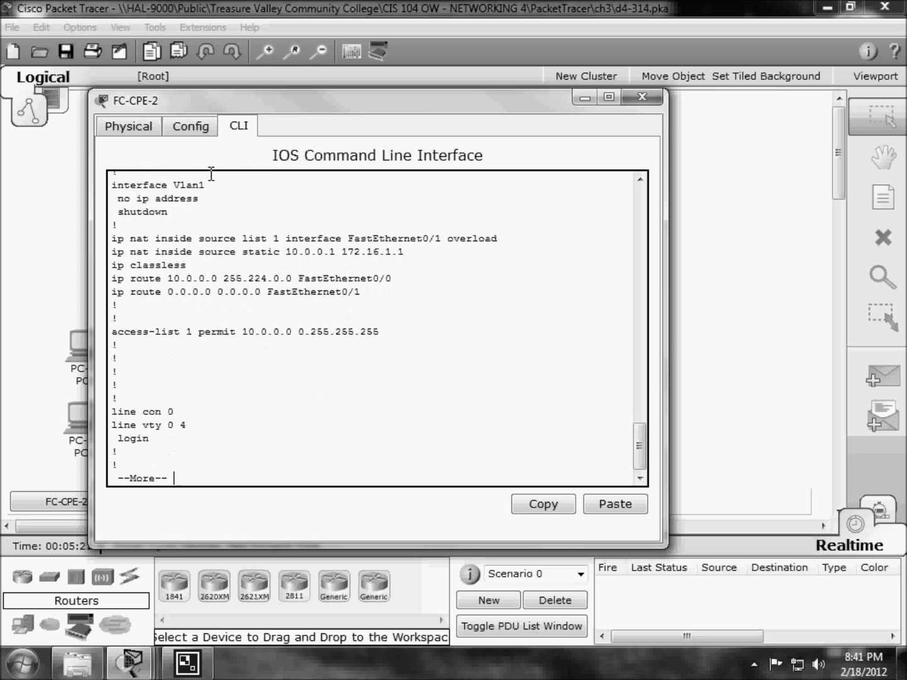
{"action": "key", "text": "Return"}
{"action": "key", "text": "Return"}
{"action": "key", "text": "Return"}
{"action": "key", "text": "Return"}
{"action": "key", "text": "Return"}
{"action": "key", "text": "Return"}
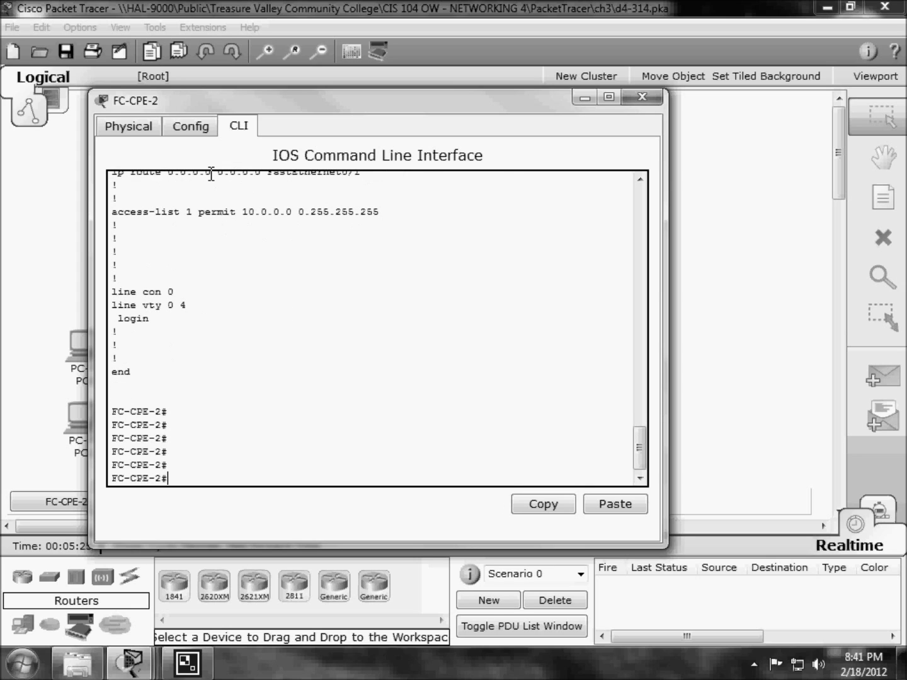
Step: Review the interface addressing and NAT settings in the running configuration output, comparing them with the topology
{"action": "left_click_drag", "start_coordinate": [641, 463], "coordinate": [641, 417]}
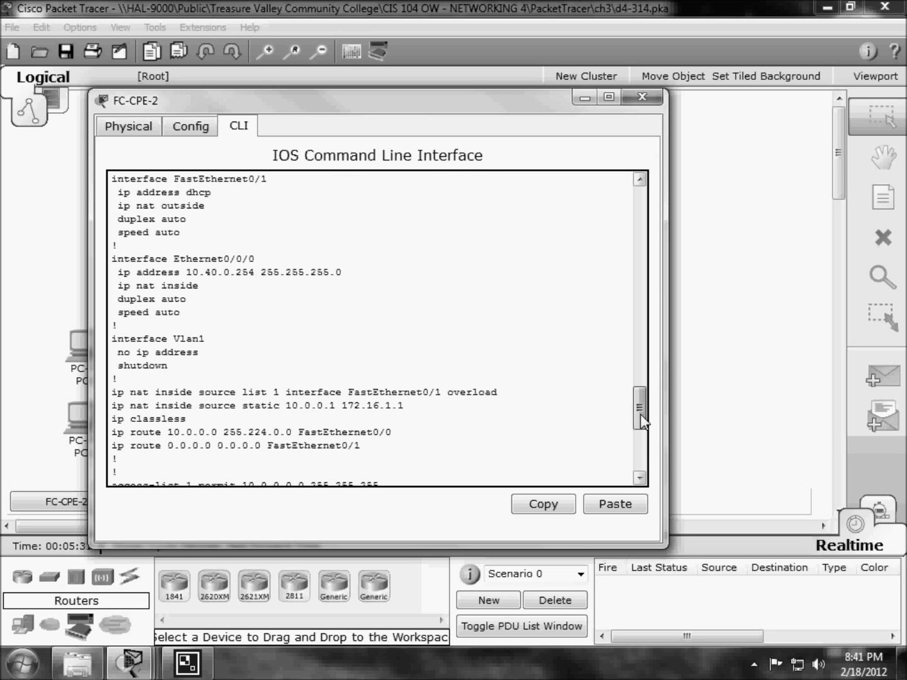
{"action": "left_click_drag", "start_coordinate": [642, 421], "coordinate": [642, 412]}
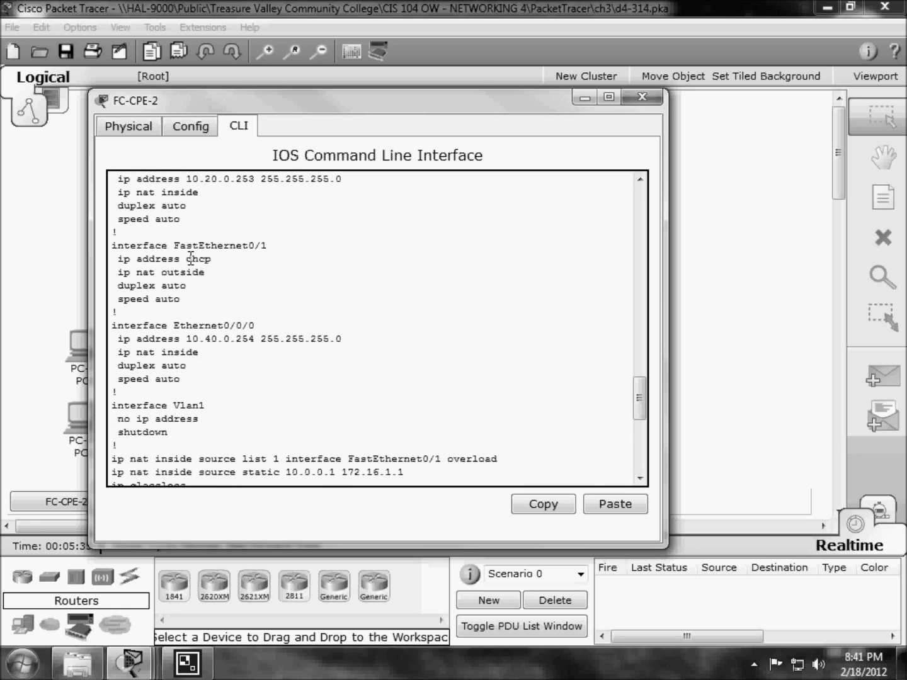
{"action": "left_click_drag", "start_coordinate": [204, 258], "coordinate": [218, 255]}
{"action": "left_click_drag", "start_coordinate": [435, 106], "coordinate": [535, 507]}
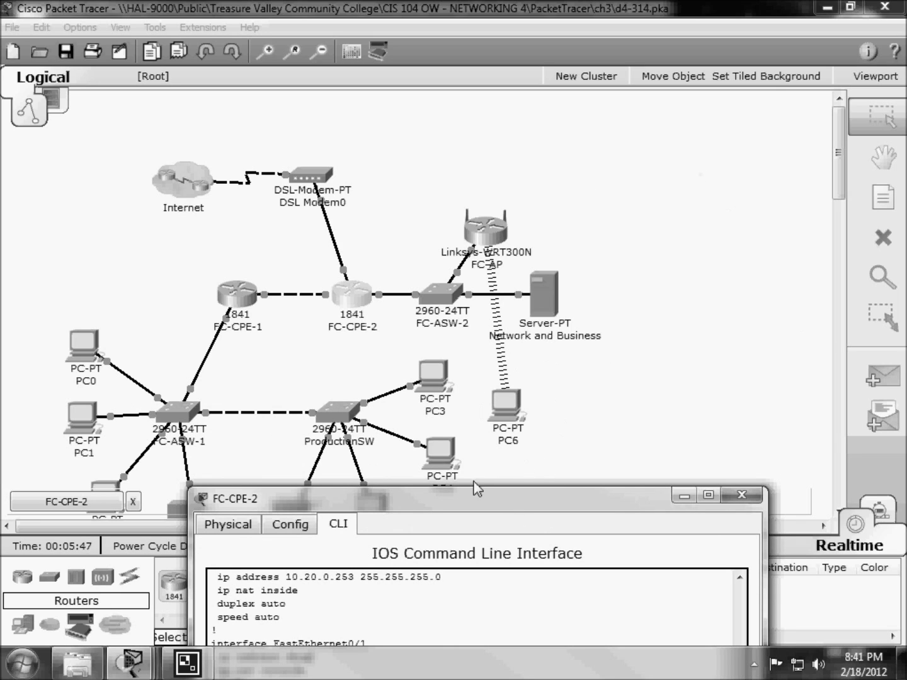
{"action": "left_click_drag", "start_coordinate": [404, 497], "coordinate": [298, 144]}
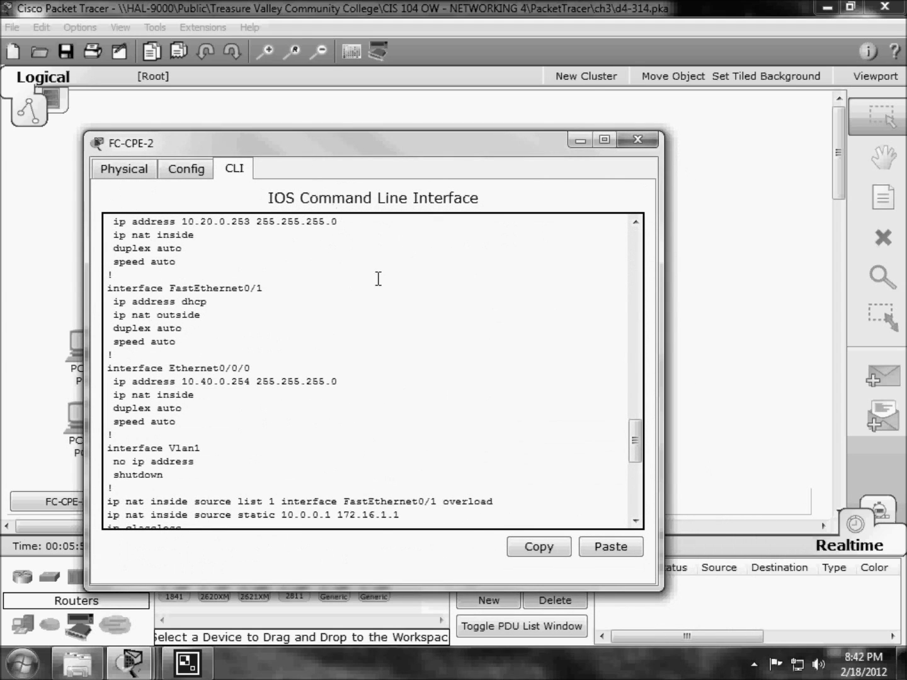
{"action": "left_click_drag", "start_coordinate": [637, 452], "coordinate": [638, 434]}
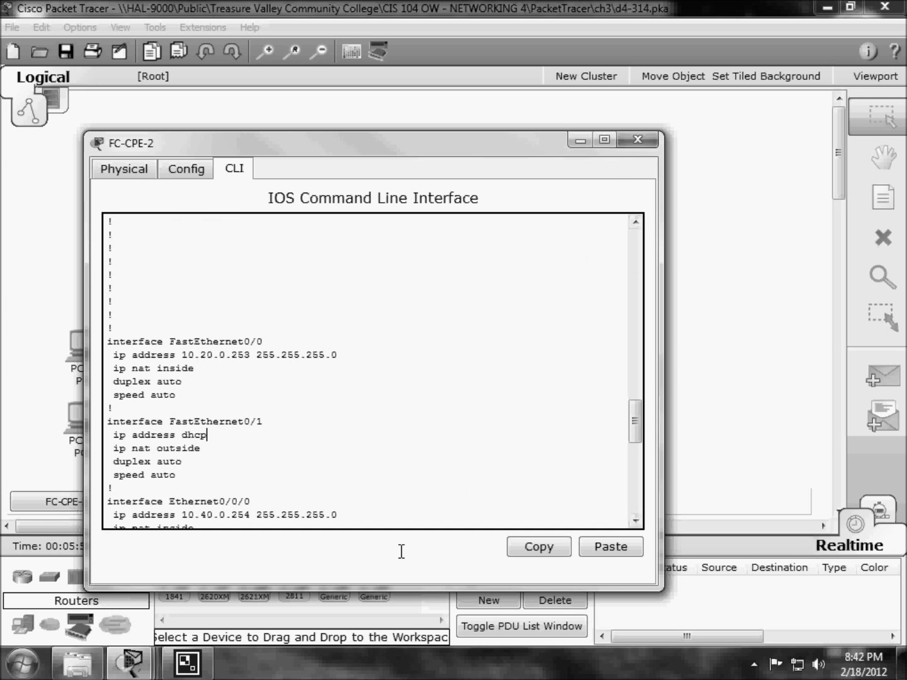
Step: Run show ver on FC-CPE-2, maximize the router window and page through the version details to the end
{"action": "scroll", "coordinate": [564, 471], "scroll_direction": "down", "scroll_amount": 5}
{"action": "scroll", "coordinate": [564, 471], "scroll_direction": "down", "scroll_amount": 7}
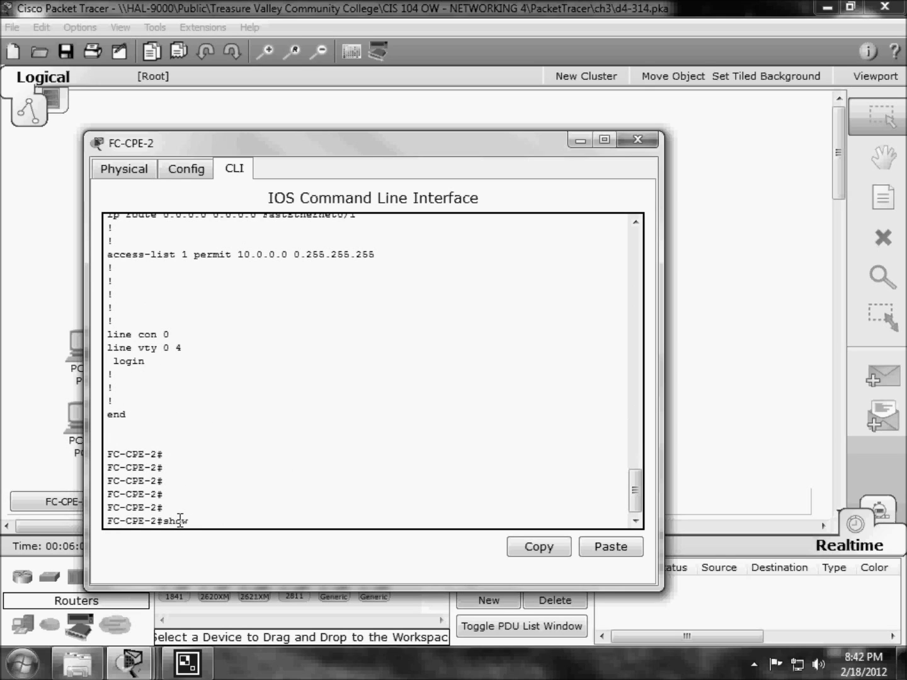
{"action": "key", "text": "Return"}
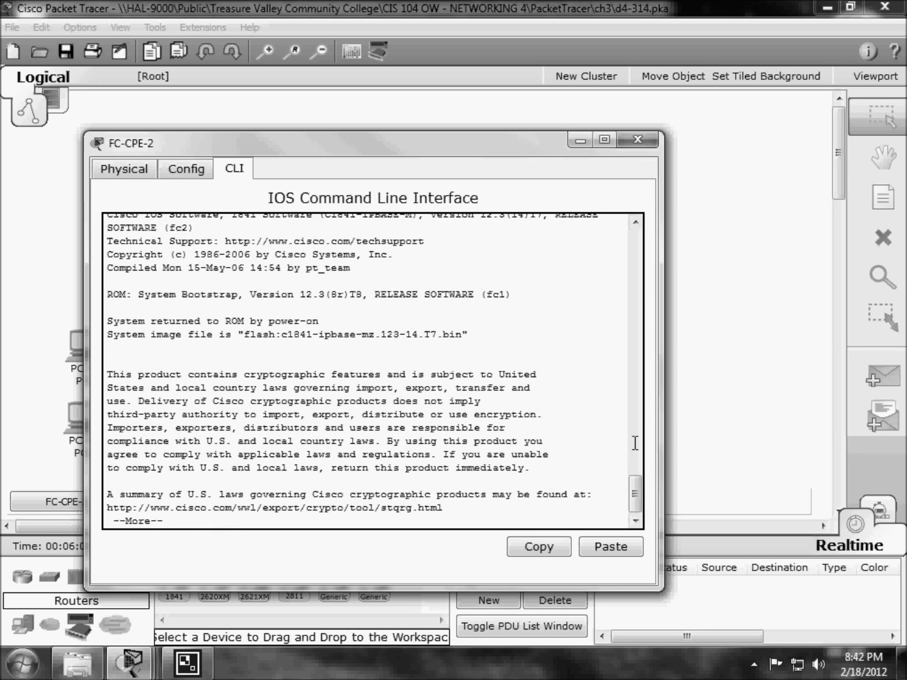
{"action": "left_click", "coordinate": [604, 139]}
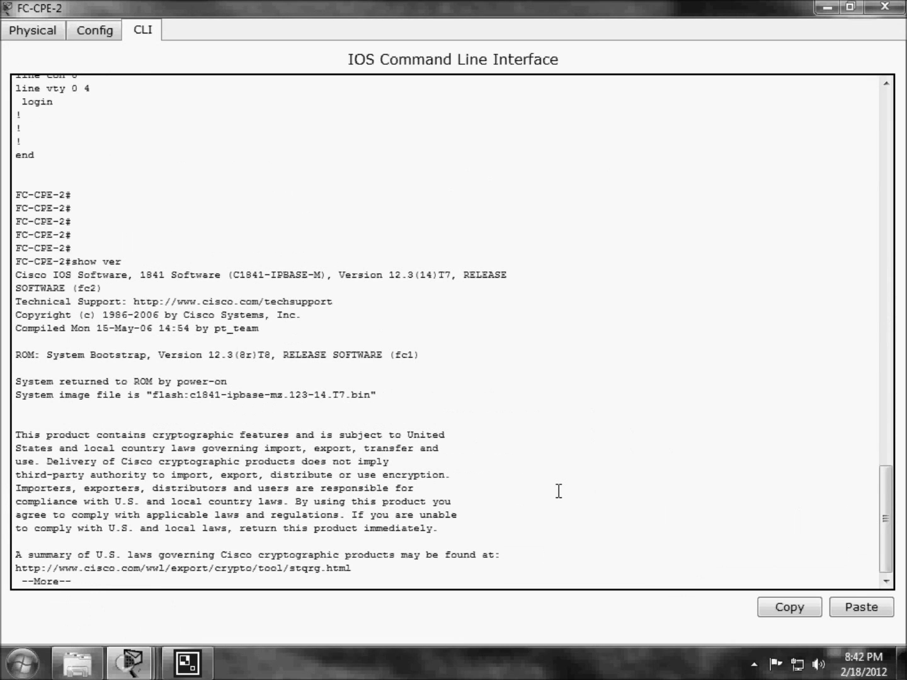
{"action": "key", "text": "Return"}
{"action": "key", "text": "Return"}
{"action": "key", "text": "Return"}
{"action": "key", "text": "Return"}
{"action": "key", "text": "Return"}
{"action": "key", "text": "Return"}
{"action": "key", "text": "Return"}
{"action": "key", "text": "Return"}
{"action": "key", "text": "Return"}
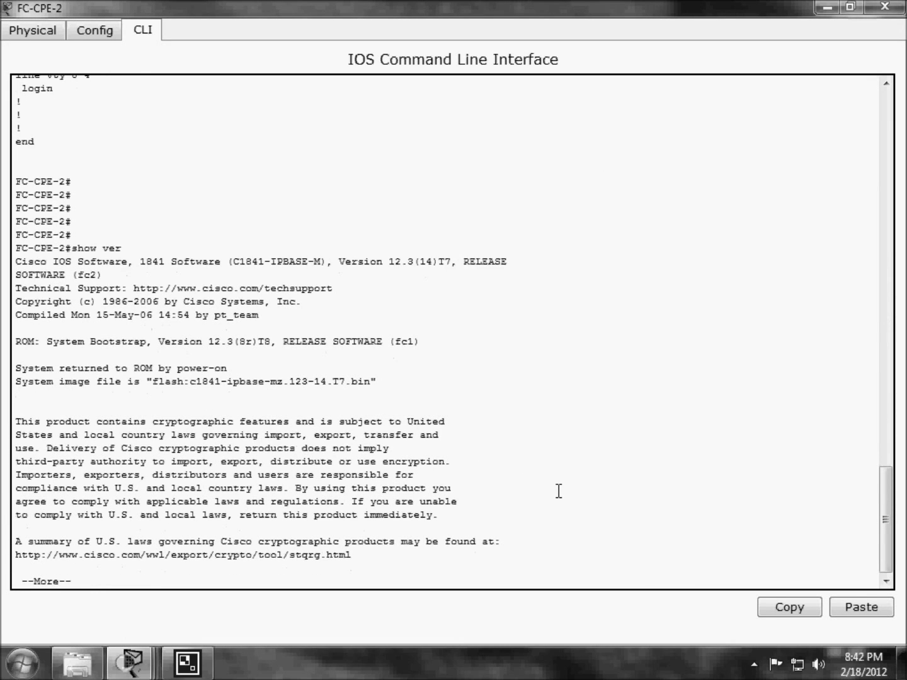
{"action": "key", "text": "Return"}
{"action": "key", "text": "Return"}
{"action": "key", "text": "Return"}
{"action": "key", "text": "Return"}
{"action": "key", "text": "Return"}
{"action": "key", "text": "Return"}
{"action": "key", "text": "Return"}
{"action": "key", "text": "Return"}
{"action": "key", "text": "Return"}
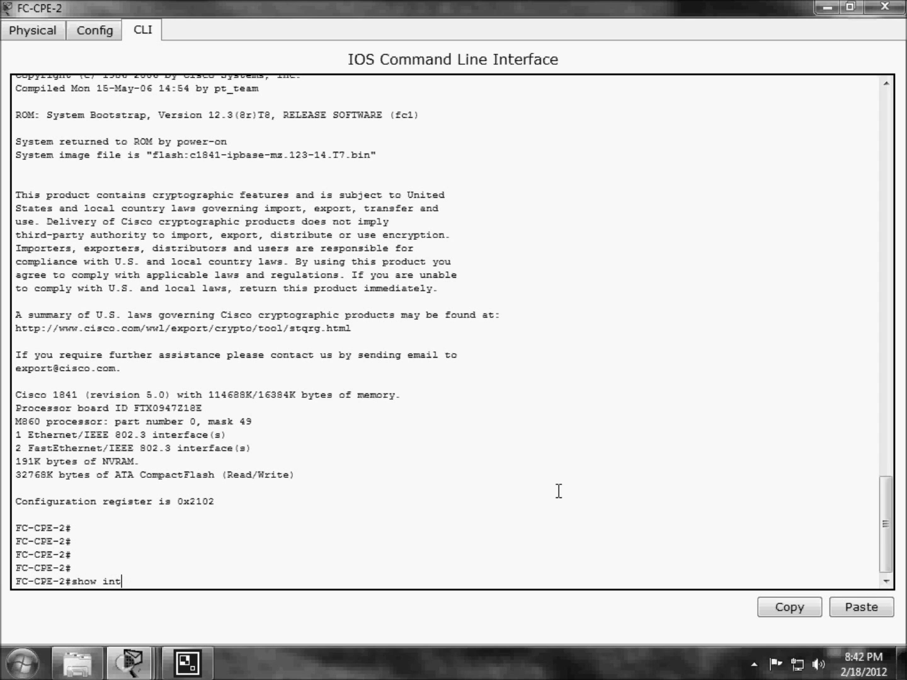
Step: Run show int on FC-CPE-2, page through the details of every interface to the end and close the router window
{"action": "key", "text": "Return"}
{"action": "key", "text": "Return"}
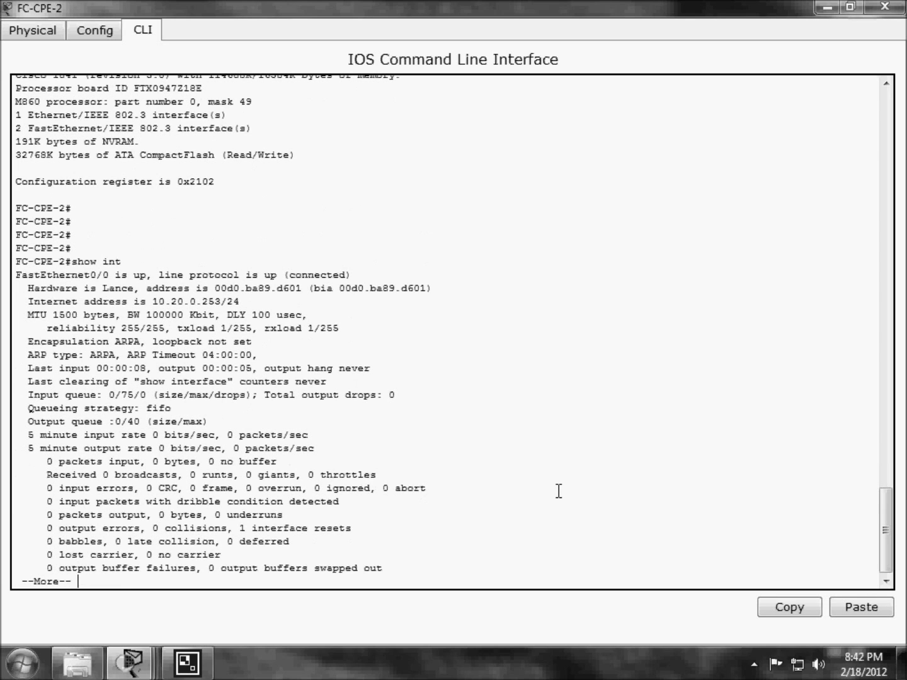
{"action": "key", "text": "Return"}
{"action": "key", "text": "Return"}
{"action": "key", "text": "Return"}
{"action": "key", "text": "Return"}
{"action": "key", "text": "Return"}
{"action": "key", "text": "Return"}
{"action": "key", "text": "Return"}
{"action": "key", "text": "Return"}
{"action": "key", "text": "Return"}
{"action": "key", "text": "Return"}
{"action": "key", "text": "Return"}
{"action": "key", "text": "Return"}
{"action": "key", "text": "Return"}
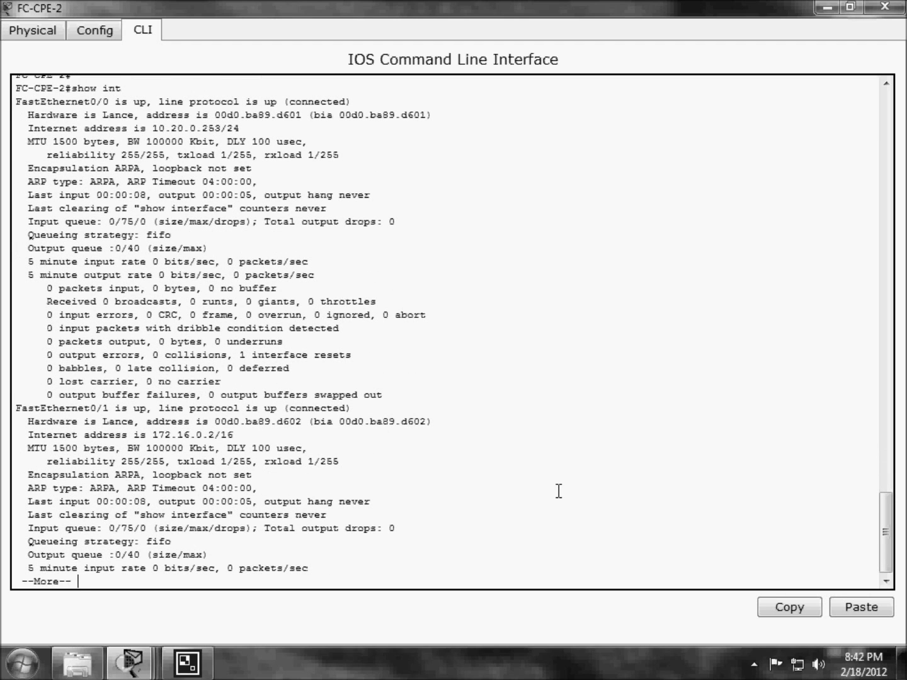
{"action": "key", "text": "Return"}
{"action": "key", "text": "Return"}
{"action": "key", "text": "Return"}
{"action": "key", "text": "Return"}
{"action": "key", "text": "Return"}
{"action": "key", "text": "Return"}
{"action": "key", "text": "Return"}
{"action": "key", "text": "Return"}
{"action": "key", "text": "Return"}
{"action": "key", "text": "Return"}
{"action": "key", "text": "Return"}
{"action": "key", "text": "Return"}
{"action": "key", "text": "Return"}
{"action": "key", "text": "Return"}
{"action": "key", "text": "Return"}
{"action": "key", "text": "Return"}
{"action": "key", "text": "Return"}
{"action": "key", "text": "Return"}
{"action": "key", "text": "Return"}
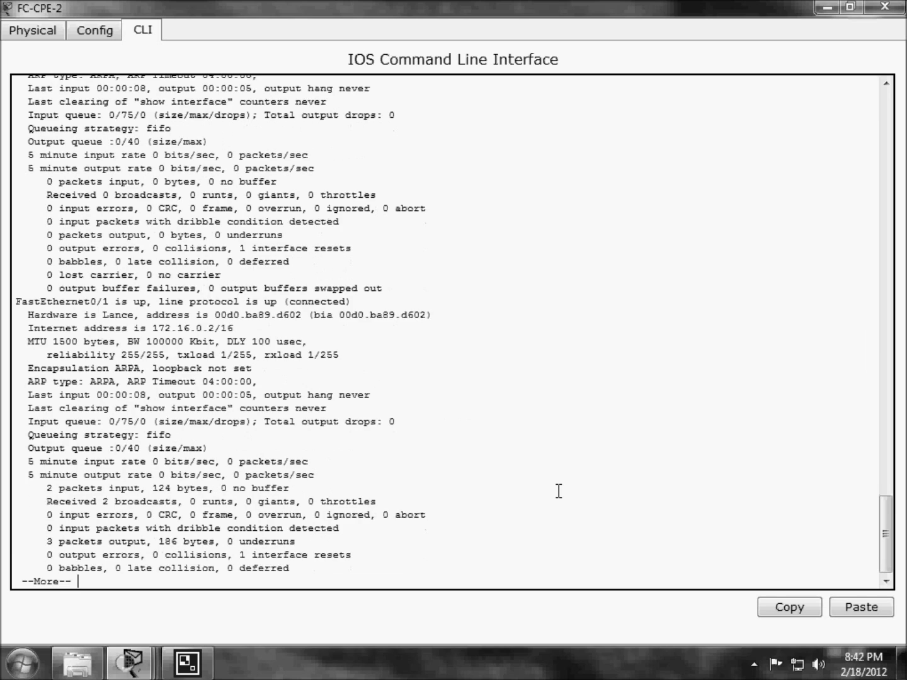
{"action": "key", "text": "Return"}
{"action": "key", "text": "Return"}
{"action": "key", "text": "Return"}
{"action": "key", "text": "Return"}
{"action": "key", "text": "Return"}
{"action": "key", "text": "Return"}
{"action": "key", "text": "Return"}
{"action": "key", "text": "Return"}
{"action": "key", "text": "Return"}
{"action": "key", "text": "Return"}
{"action": "key", "text": "Return"}
{"action": "key", "text": "Return"}
{"action": "key", "text": "Return"}
{"action": "key", "text": "Return"}
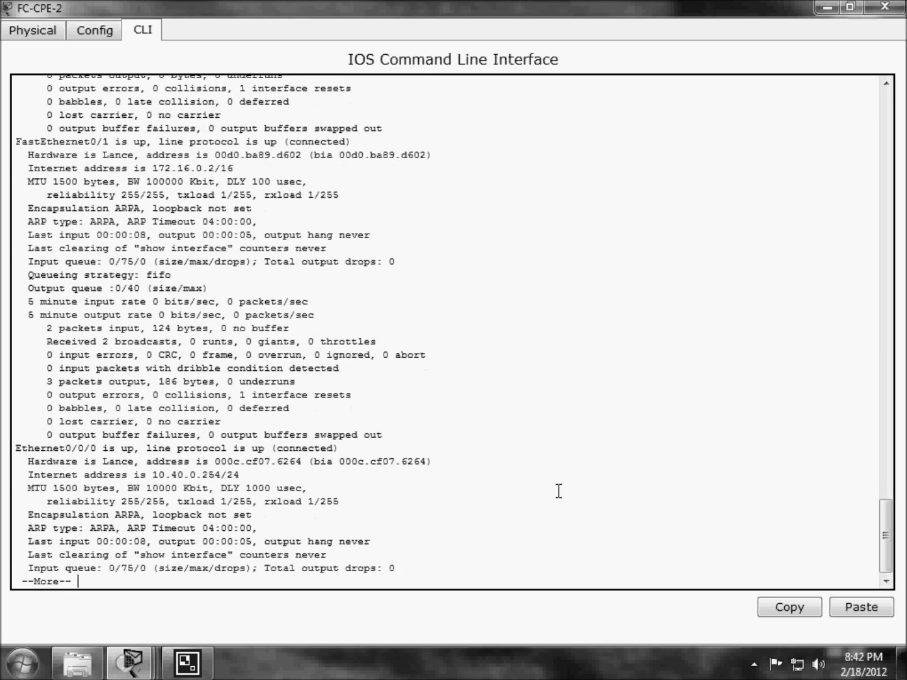
{"action": "key", "text": "Return"}
{"action": "key", "text": "Return"}
{"action": "key", "text": "Return"}
{"action": "key", "text": "Return"}
{"action": "key", "text": "Return"}
{"action": "key", "text": "Return"}
{"action": "key", "text": "Return"}
{"action": "key", "text": "Return"}
{"action": "key", "text": "Return"}
{"action": "key", "text": "Return"}
{"action": "key", "text": "Return"}
{"action": "key", "text": "Return"}
{"action": "key", "text": "Return"}
{"action": "key", "text": "Return"}
{"action": "key", "text": "Return"}
{"action": "key", "text": "Return"}
{"action": "key", "text": "Return"}
{"action": "key", "text": "Return"}
{"action": "key", "text": "Return"}
{"action": "key", "text": "Return"}
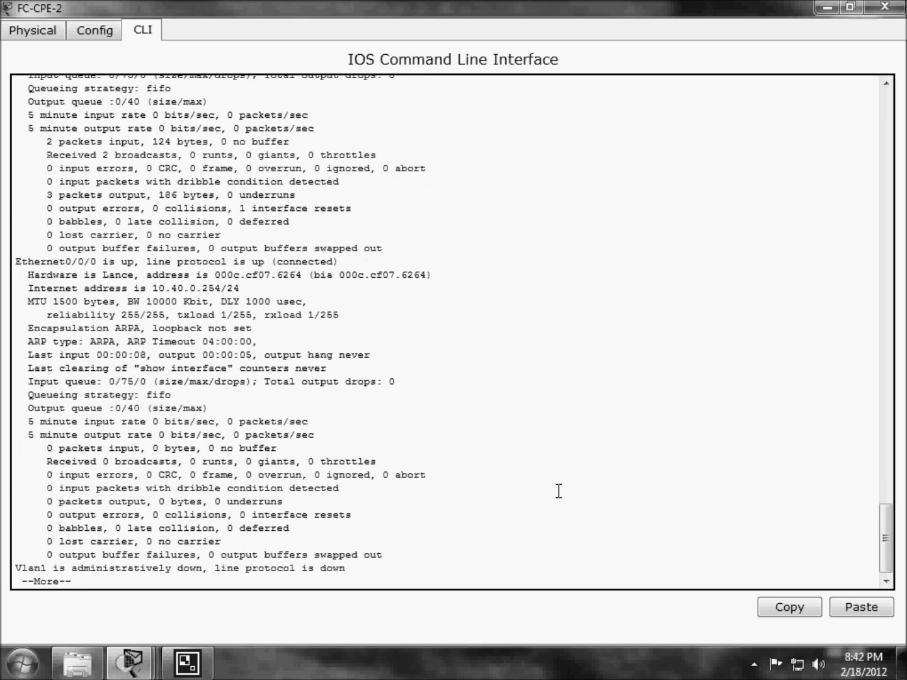
{"action": "key", "text": "Return"}
{"action": "key", "text": "Return"}
{"action": "key", "text": "Return"}
{"action": "key", "text": "Return"}
{"action": "key", "text": "Return"}
{"action": "key", "text": "Return"}
{"action": "key", "text": "Return"}
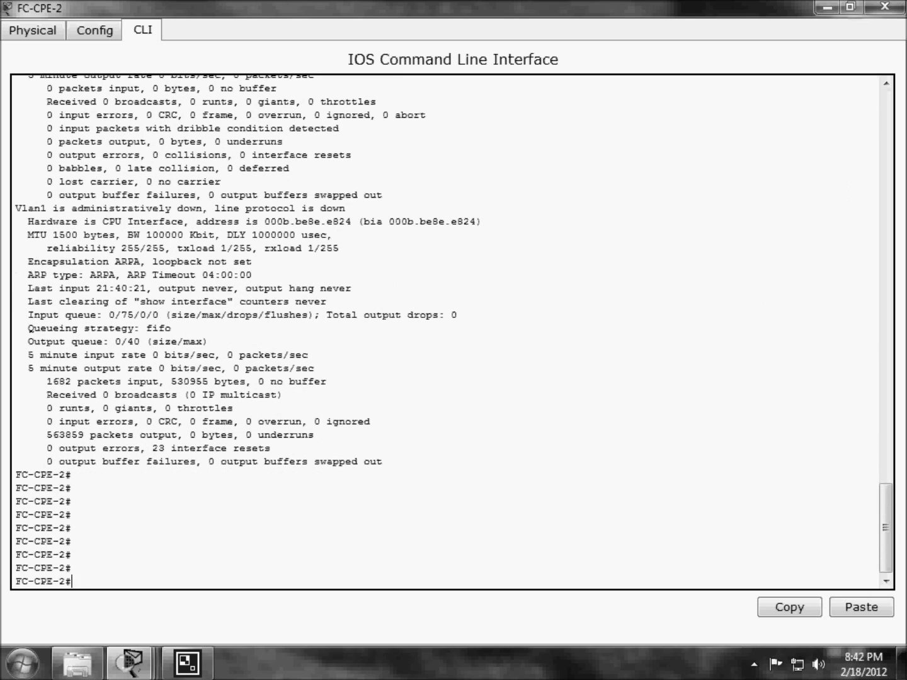
{"action": "left_click", "coordinate": [885, 7]}
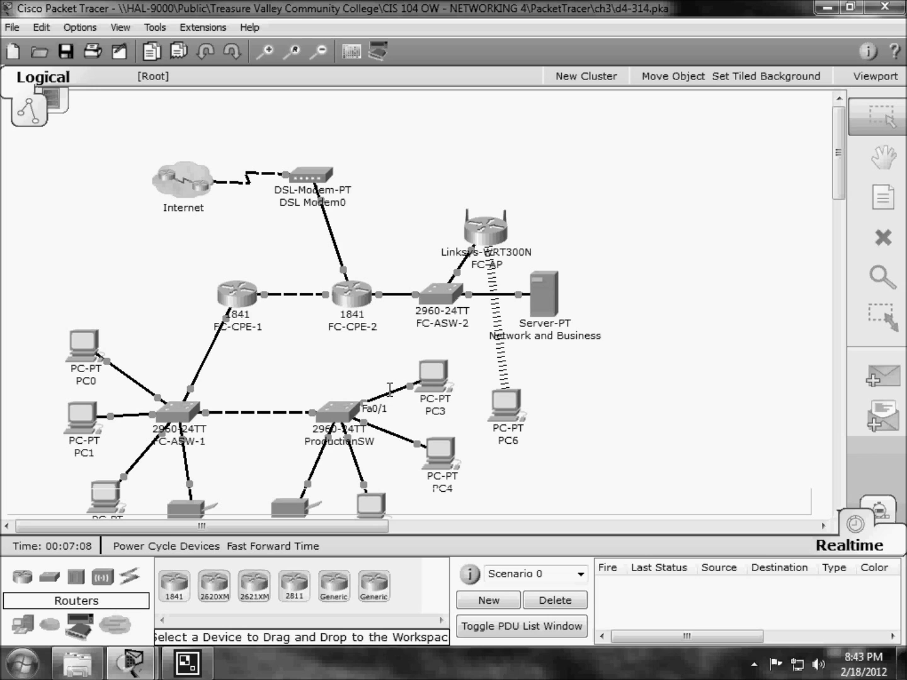
Step: Switch to the physical workspace and open the Film Company building inside Home City
{"action": "left_click", "coordinate": [61, 99]}
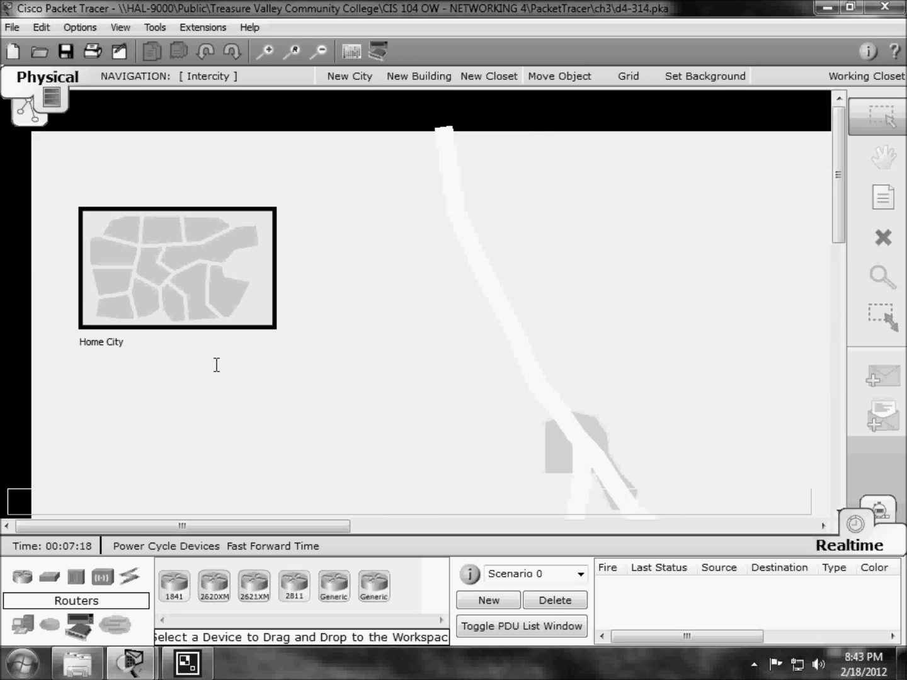
{"action": "left_click", "coordinate": [205, 281]}
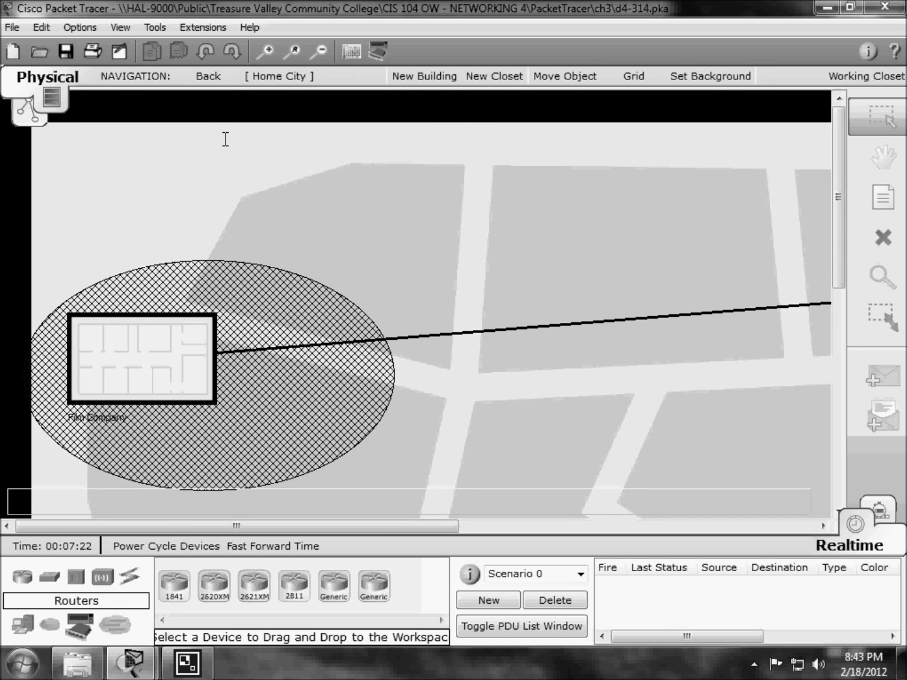
{"action": "left_click", "coordinate": [145, 375]}
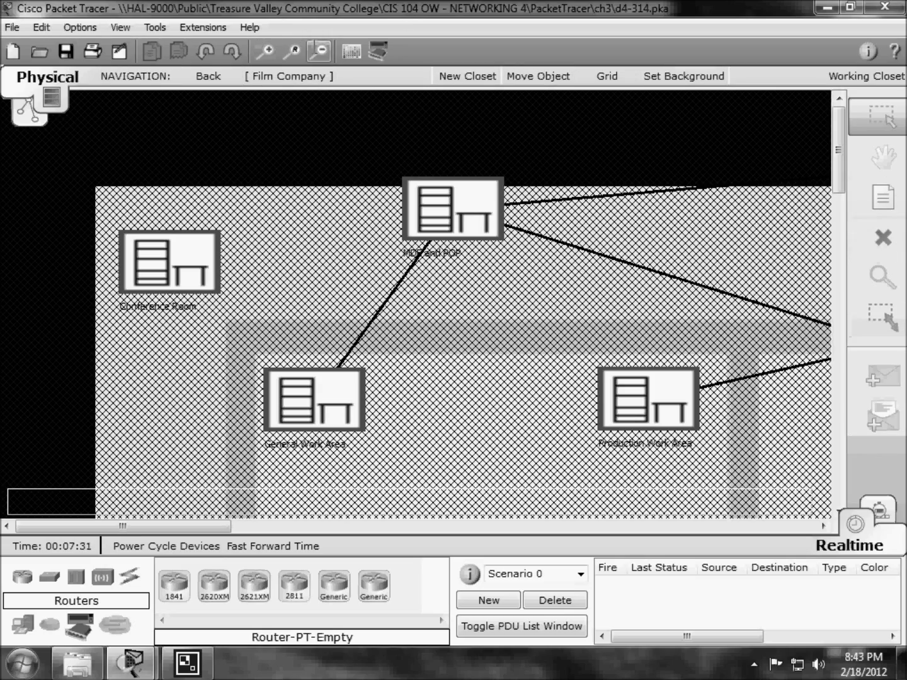
Step: Move the MDF and POP closet fully inside the Film Company floor plan and shift the Conference Room closer to it
{"action": "left_click", "coordinate": [318, 51]}
{"action": "left_click", "coordinate": [319, 51]}
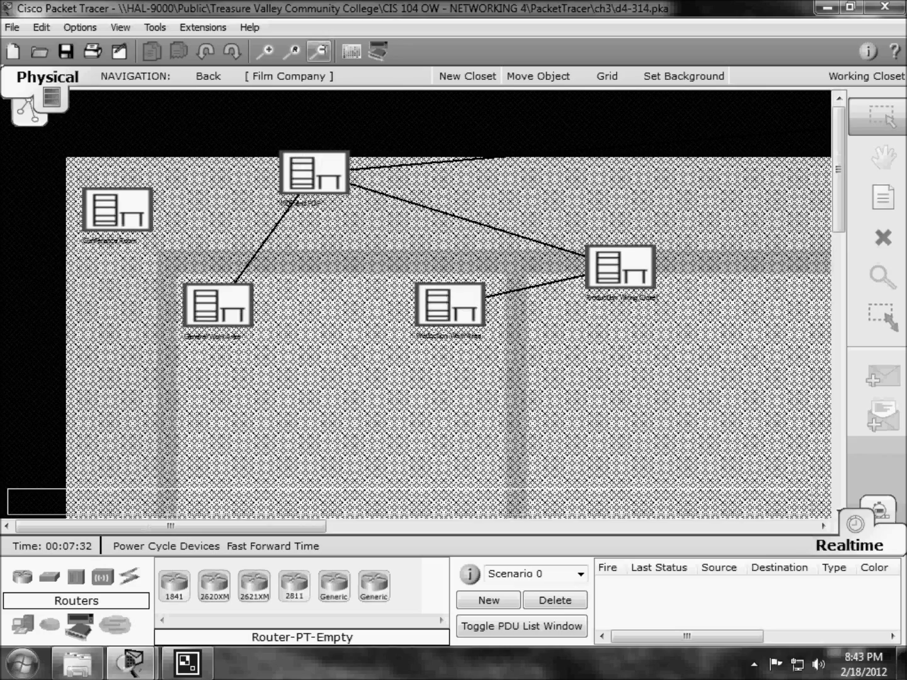
{"action": "left_click", "coordinate": [318, 51]}
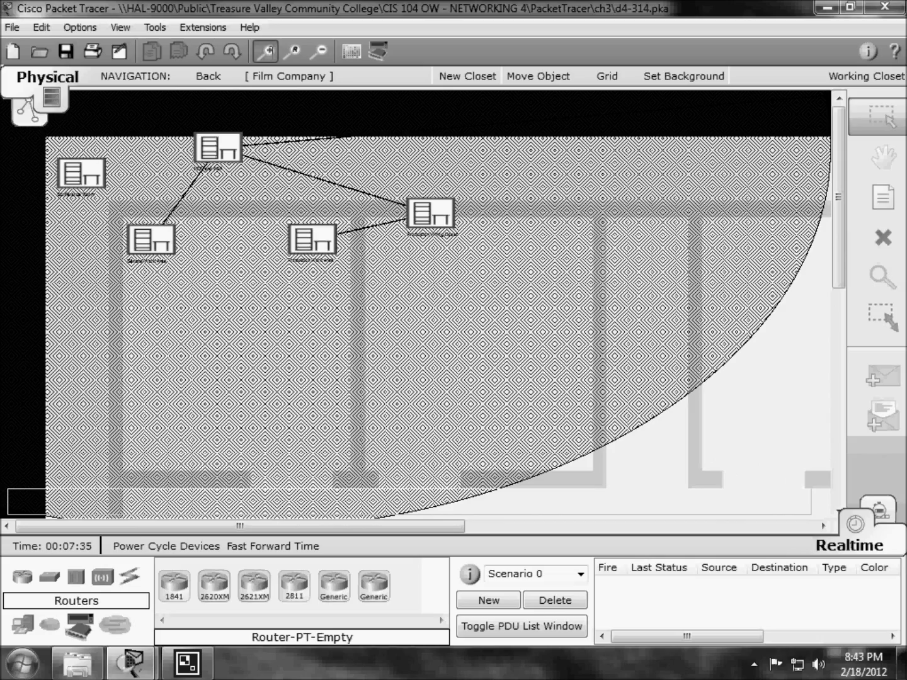
{"action": "left_click", "coordinate": [264, 51]}
{"action": "left_click", "coordinate": [265, 51]}
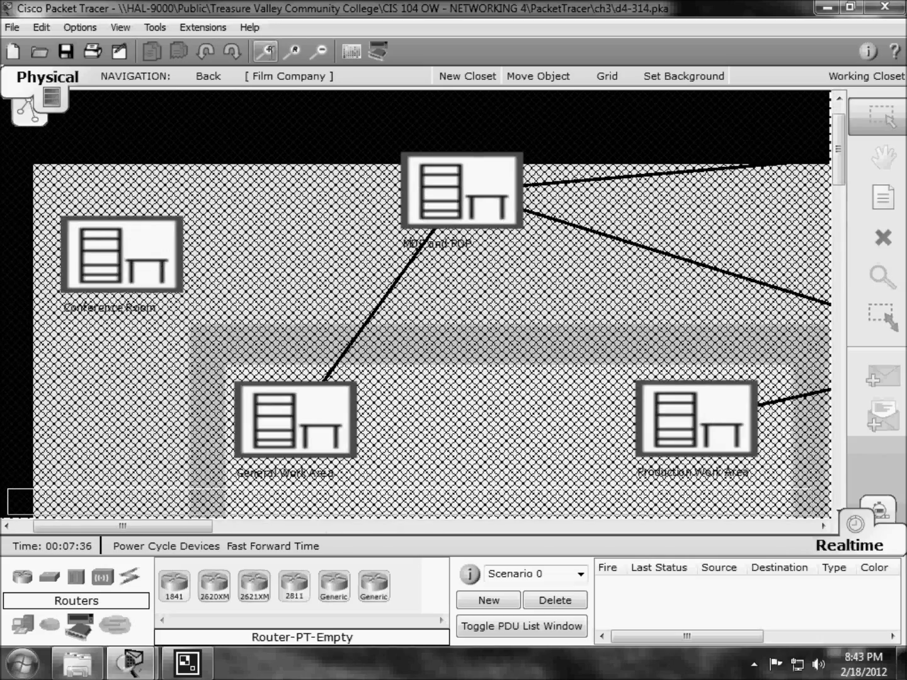
{"action": "left_click", "coordinate": [265, 51]}
{"action": "left_click_drag", "start_coordinate": [436, 177], "coordinate": [420, 245]}
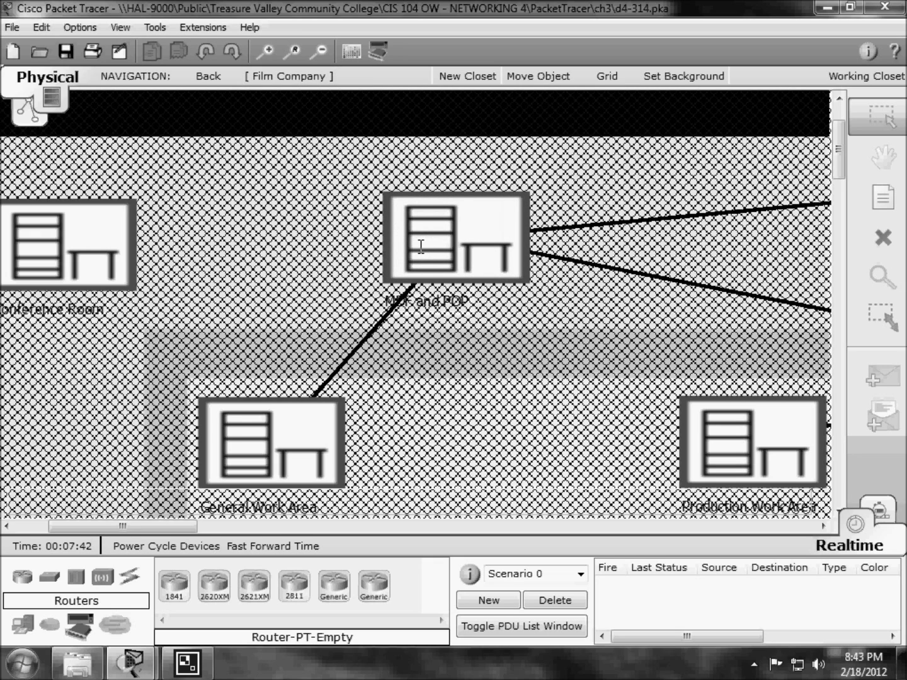
{"action": "left_click_drag", "start_coordinate": [101, 252], "coordinate": [213, 250]}
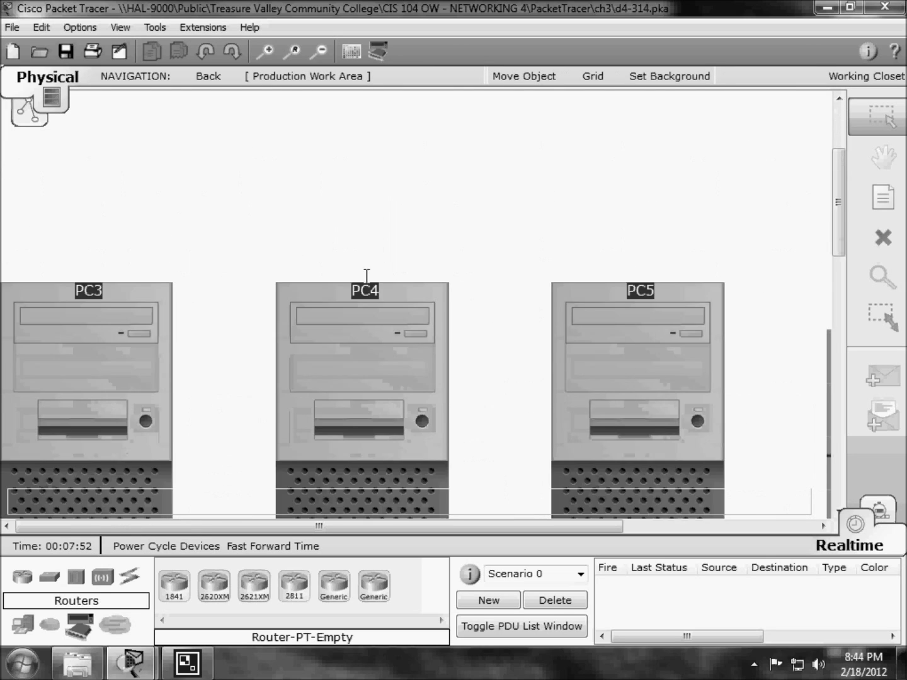
Step: Examine the PCs, their network cabling and Printer1 in the Production Work Area, and return to the Film Company building
{"action": "scroll", "coordinate": [366, 275], "scroll_direction": "down", "scroll_amount": 5}
{"action": "scroll", "coordinate": [346, 293], "scroll_direction": "down", "scroll_amount": 5}
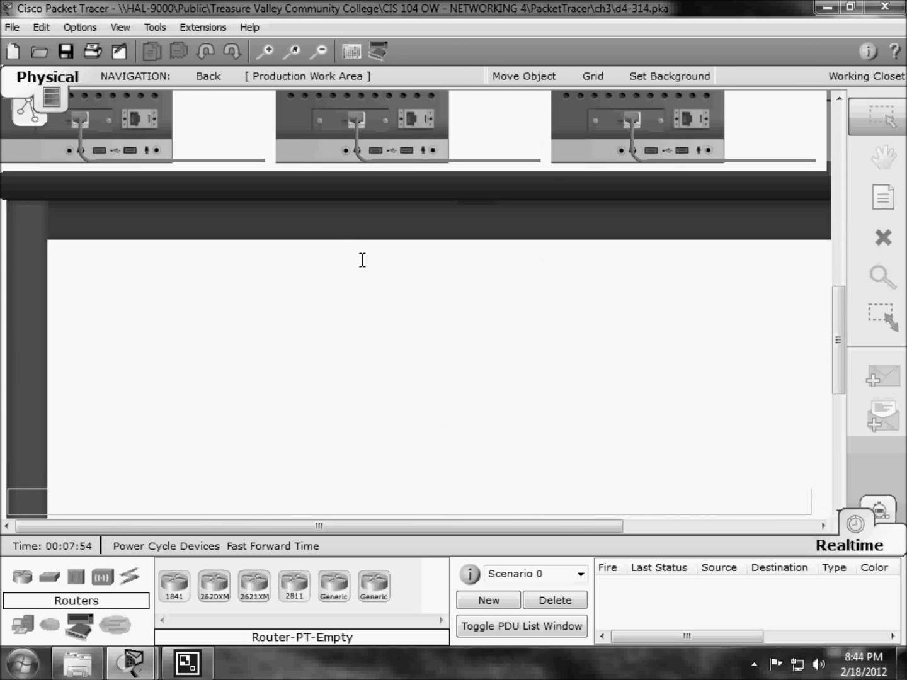
{"action": "scroll", "coordinate": [296, 283], "scroll_direction": "up", "scroll_amount": 5}
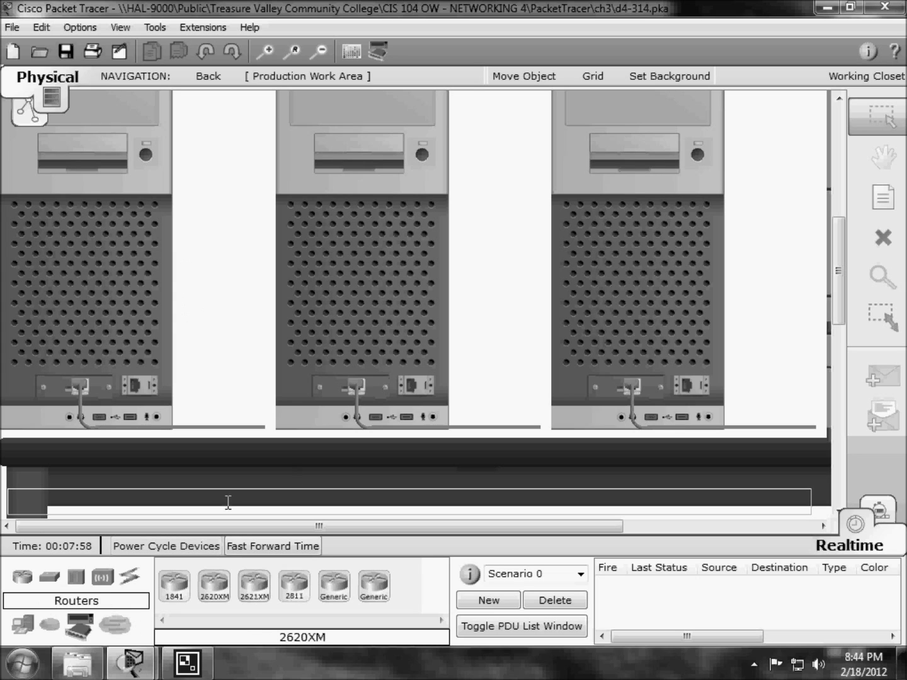
{"action": "scroll", "coordinate": [216, 441], "scroll_direction": "up", "scroll_amount": 4}
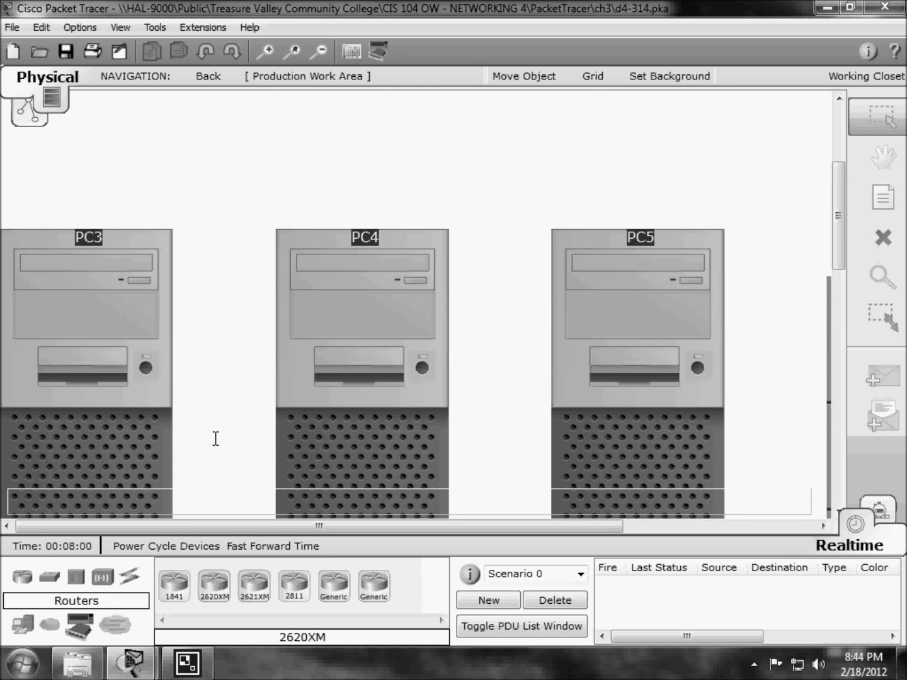
{"action": "scroll", "coordinate": [196, 450], "scroll_direction": "down", "scroll_amount": 2}
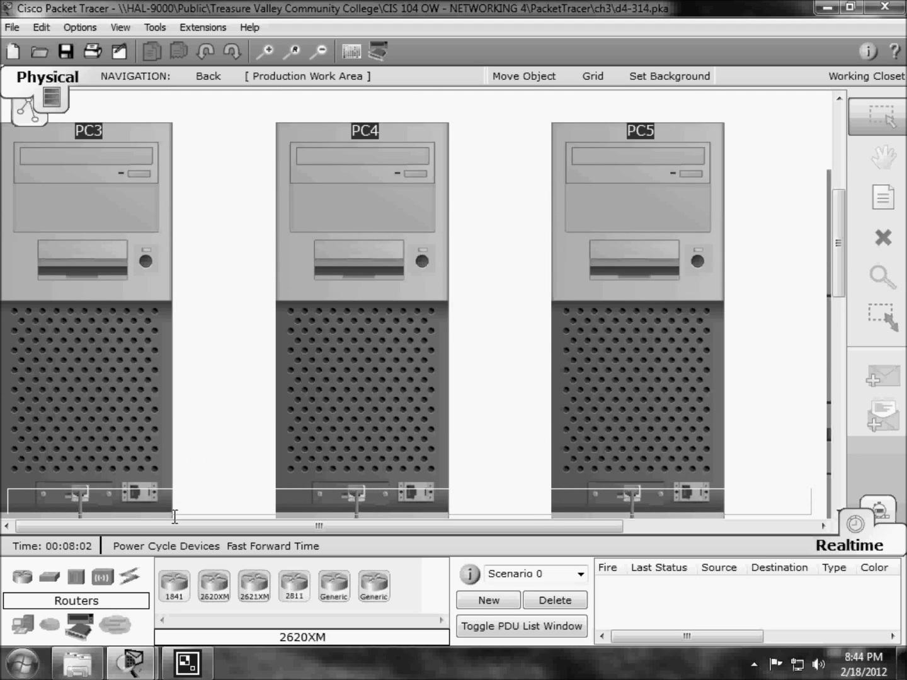
{"action": "left_click_drag", "start_coordinate": [175, 516], "coordinate": [476, 511]}
{"action": "scroll", "coordinate": [535, 476], "scroll_direction": "down", "scroll_amount": 4}
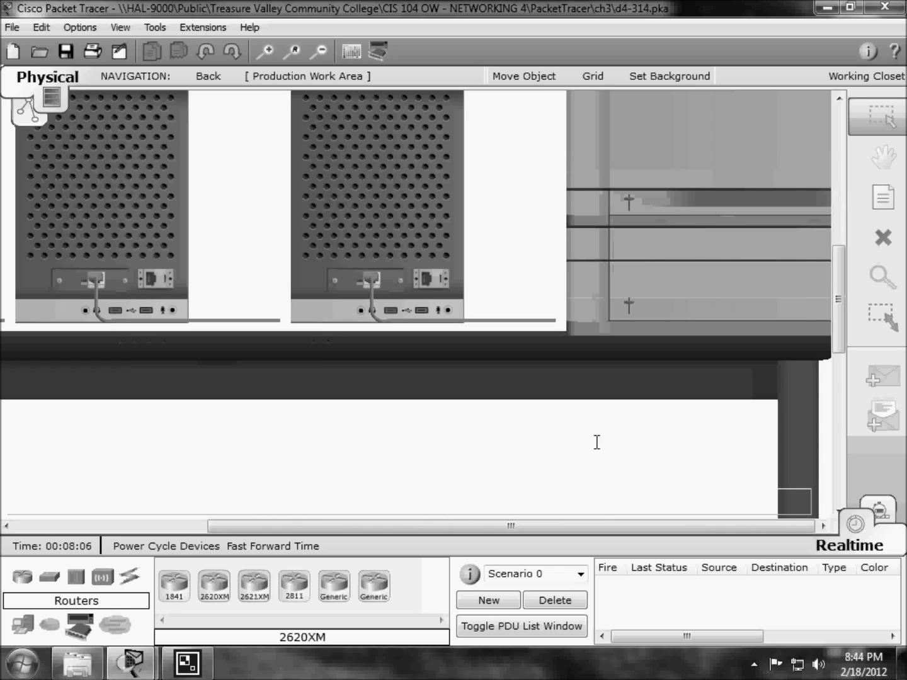
{"action": "scroll", "coordinate": [596, 441], "scroll_direction": "up", "scroll_amount": 5}
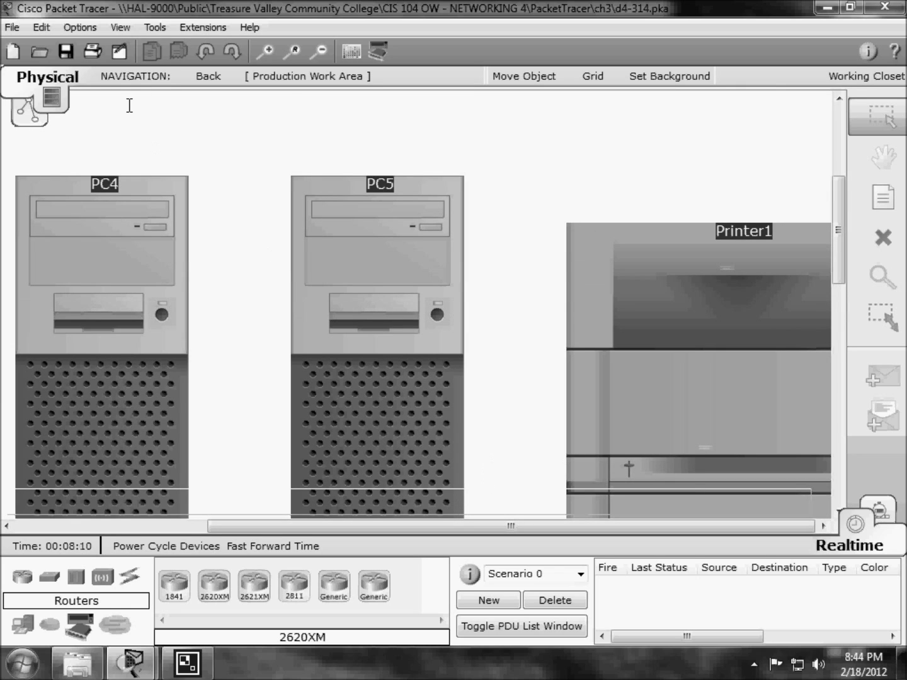
{"action": "left_click", "coordinate": [202, 76]}
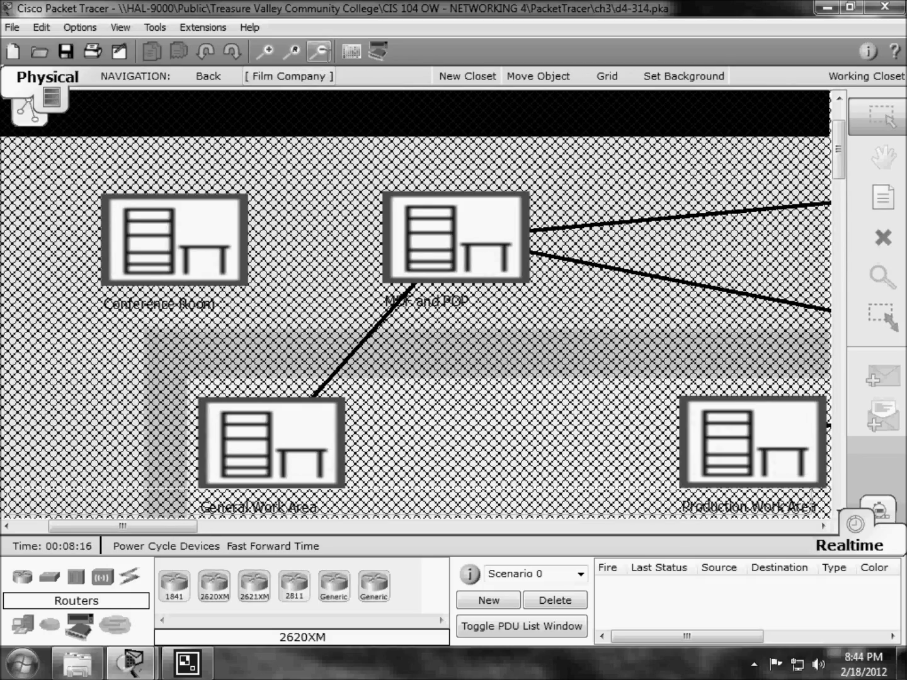
Step: Examine the closets and the cable runs between them across the whole Film Company floor plan
{"action": "left_click", "coordinate": [319, 52]}
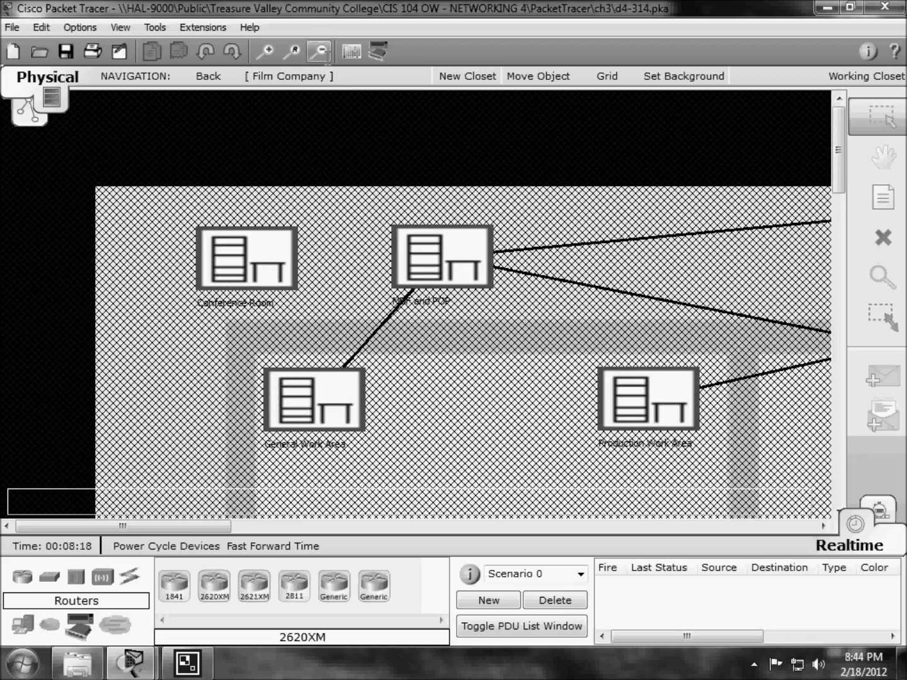
{"action": "left_click", "coordinate": [319, 52]}
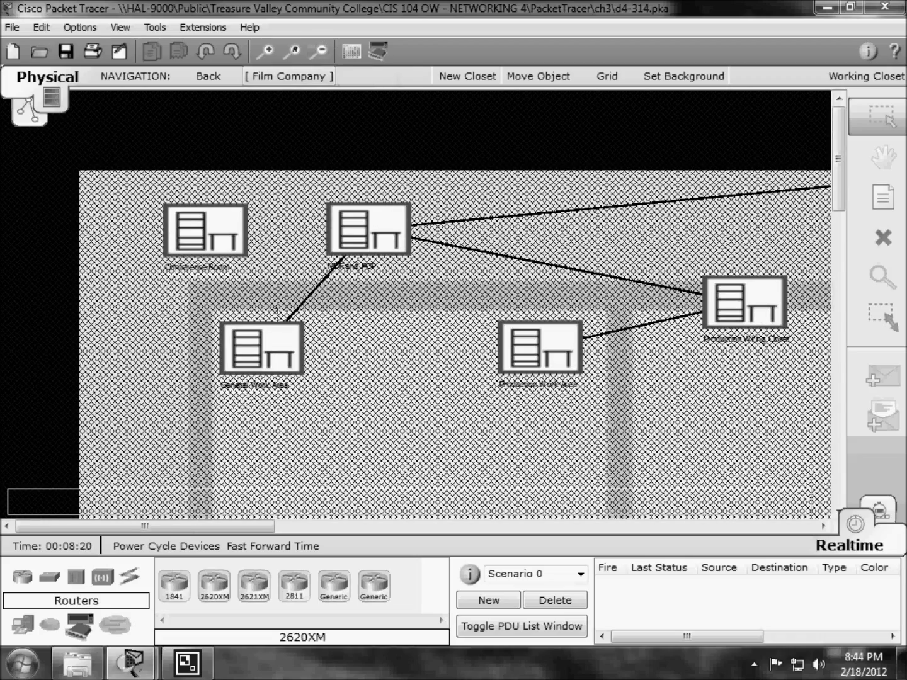
{"action": "mouse_move", "coordinate": [276, 315]}
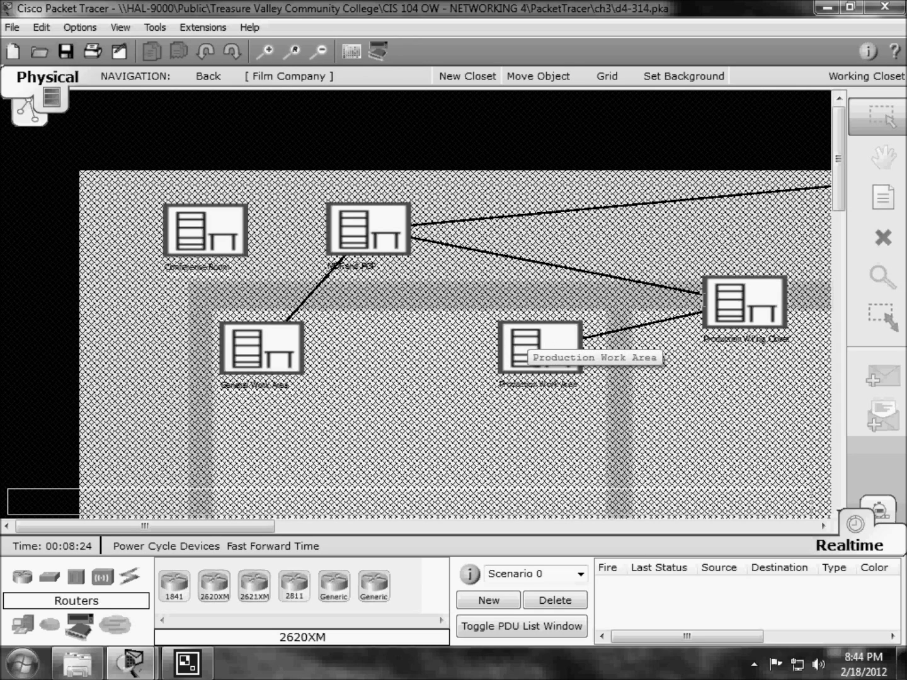
{"action": "left_click_drag", "start_coordinate": [703, 298], "coordinate": [588, 205]}
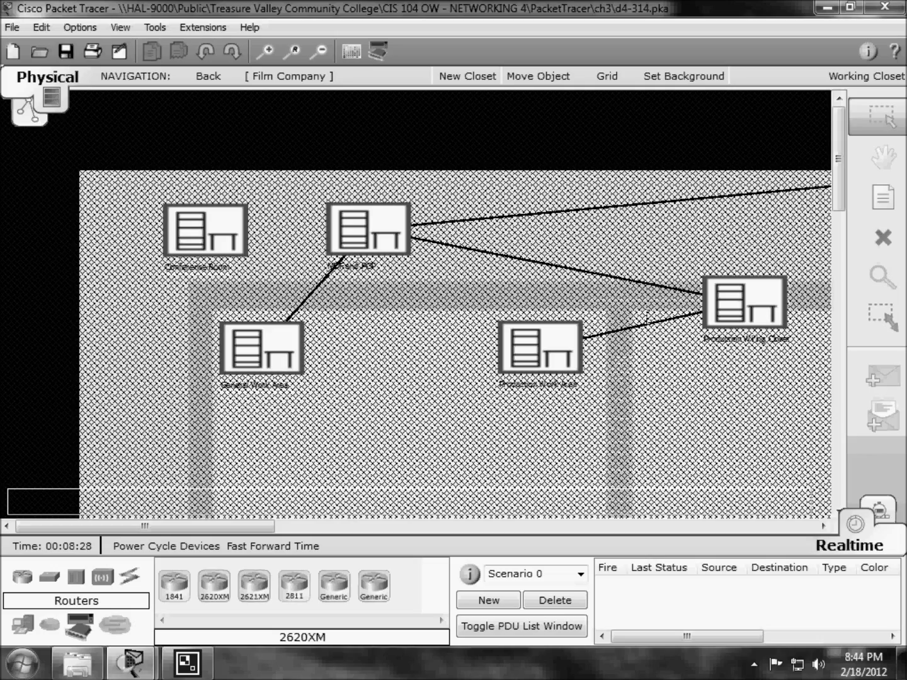
{"action": "left_click_drag", "start_coordinate": [270, 524], "coordinate": [447, 521]}
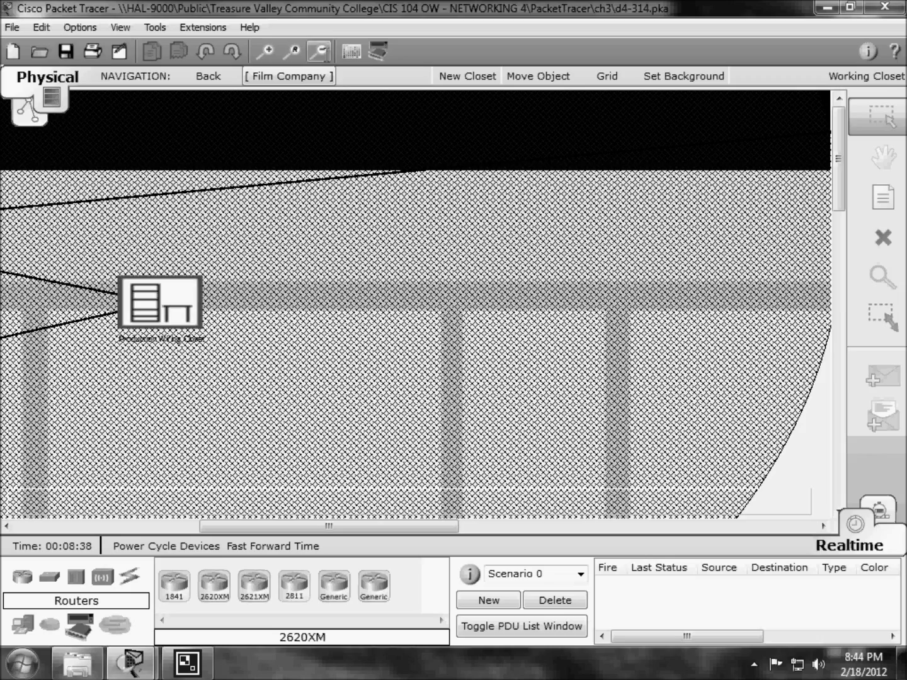
{"action": "left_click", "coordinate": [318, 51]}
{"action": "left_click", "coordinate": [319, 51]}
{"action": "left_click", "coordinate": [319, 51]}
{"action": "left_click", "coordinate": [321, 51]}
{"action": "left_click", "coordinate": [321, 51]}
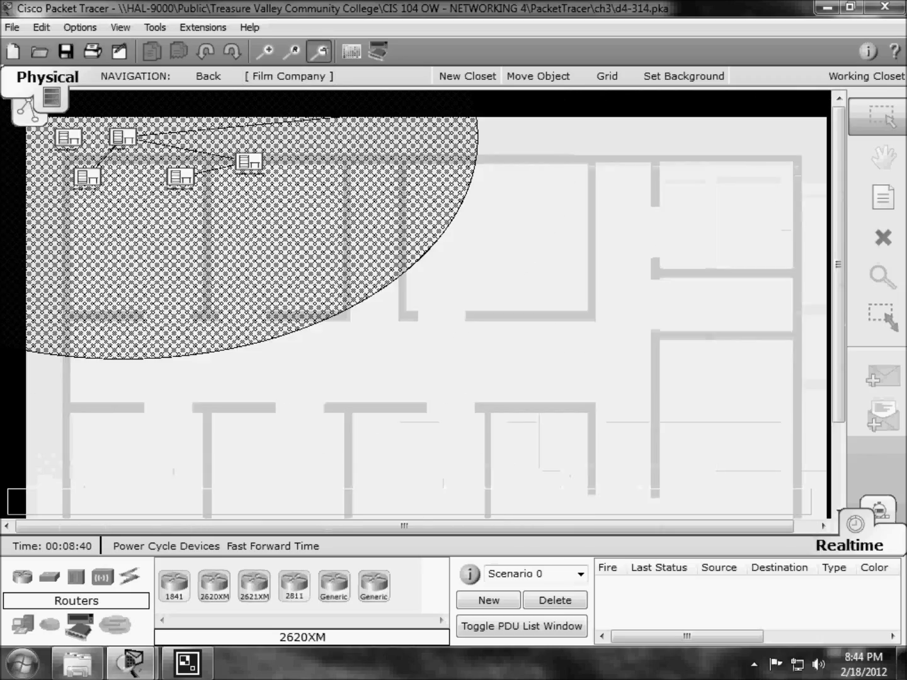
{"action": "left_click", "coordinate": [320, 51]}
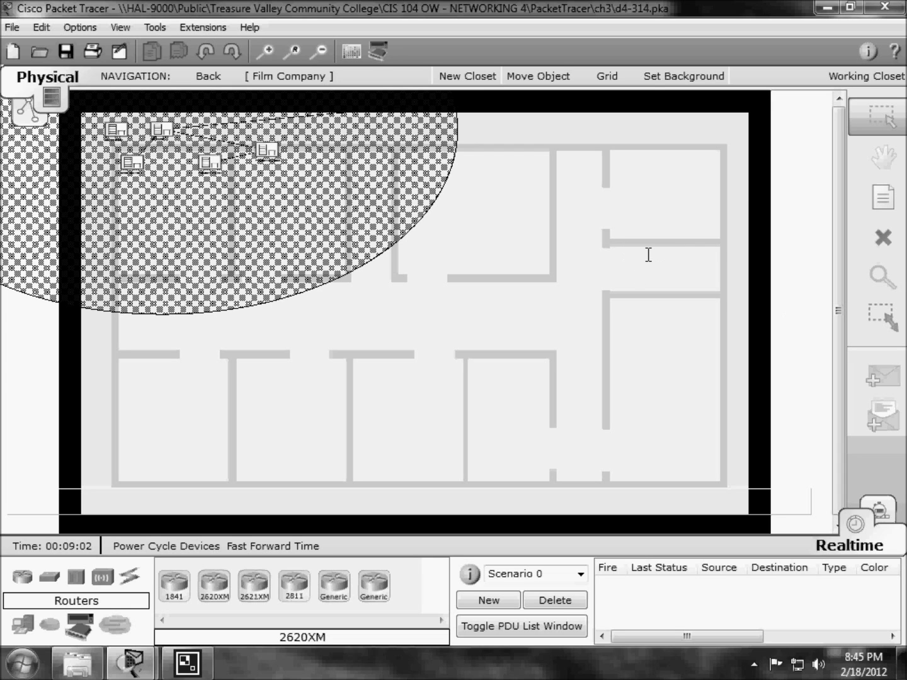
Step: Move the MDF and POP closet to the middle of the floor plan and place the Production Wiring Closet directly below it
{"action": "left_click_drag", "start_coordinate": [178, 133], "coordinate": [369, 371]}
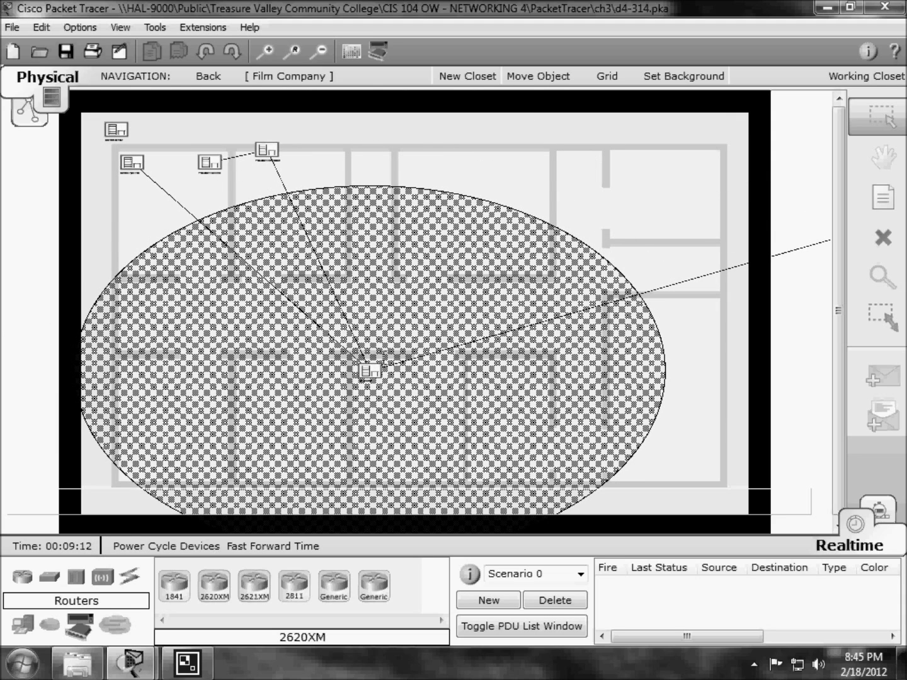
{"action": "left_click_drag", "start_coordinate": [267, 149], "coordinate": [371, 398]}
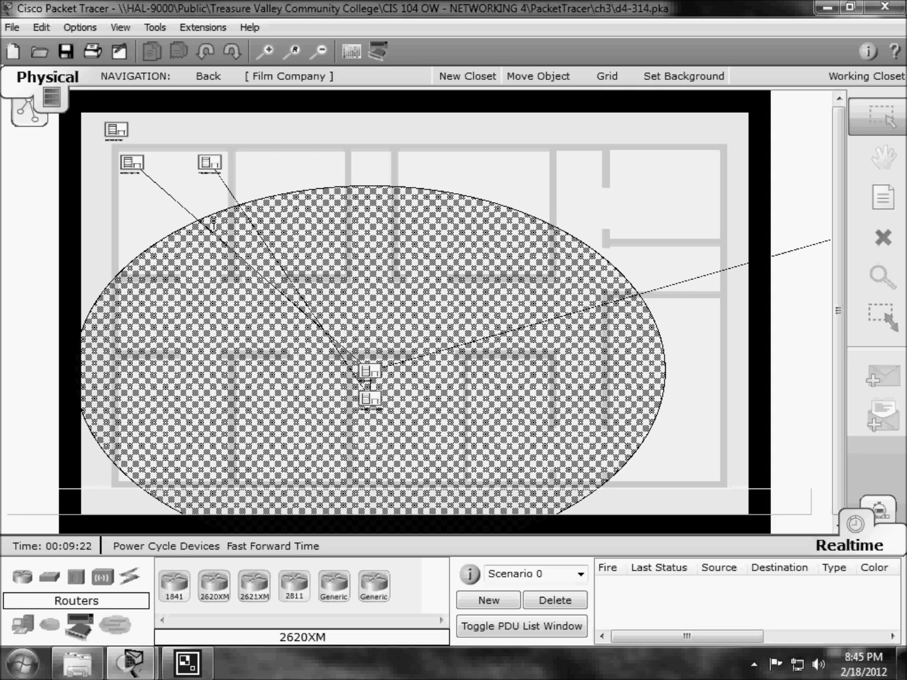
Step: Place the Conference Room in the wide upper-row room and the General Work Area in the upper-right room, nudging the Production Work Area slightly upward
{"action": "left_click_drag", "start_coordinate": [129, 163], "coordinate": [147, 245]}
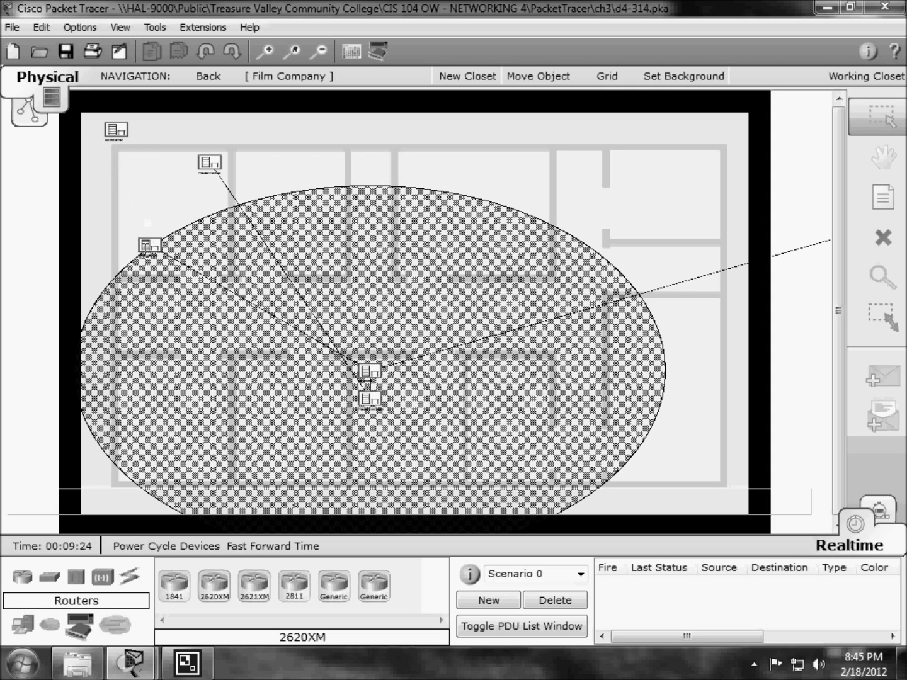
{"action": "left_click_drag", "start_coordinate": [116, 131], "coordinate": [469, 162]}
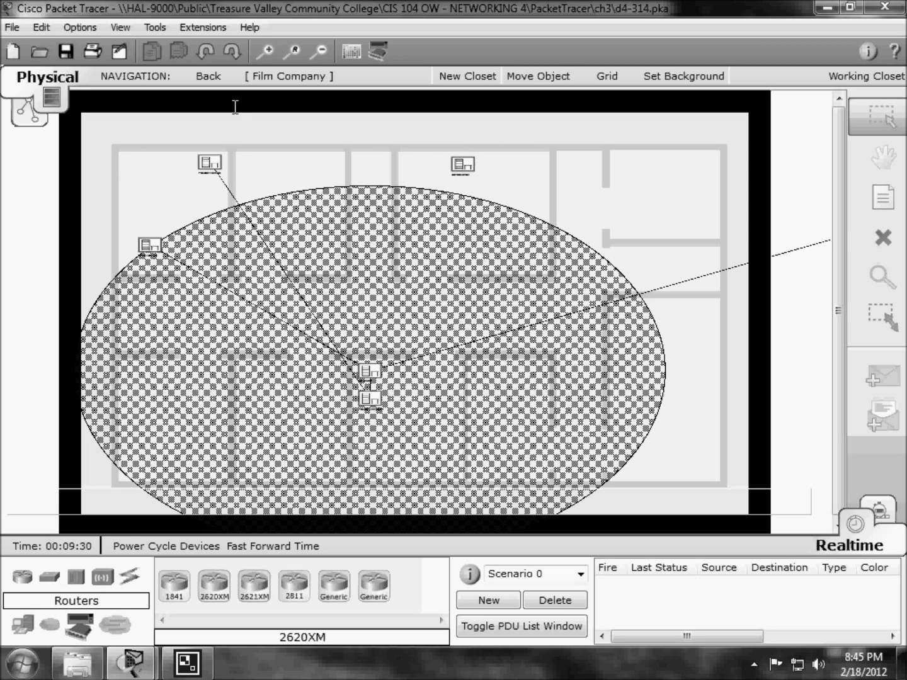
{"action": "left_click_drag", "start_coordinate": [211, 163], "coordinate": [321, 255]}
{"action": "left_click_drag", "start_coordinate": [246, 193], "coordinate": [199, 184]}
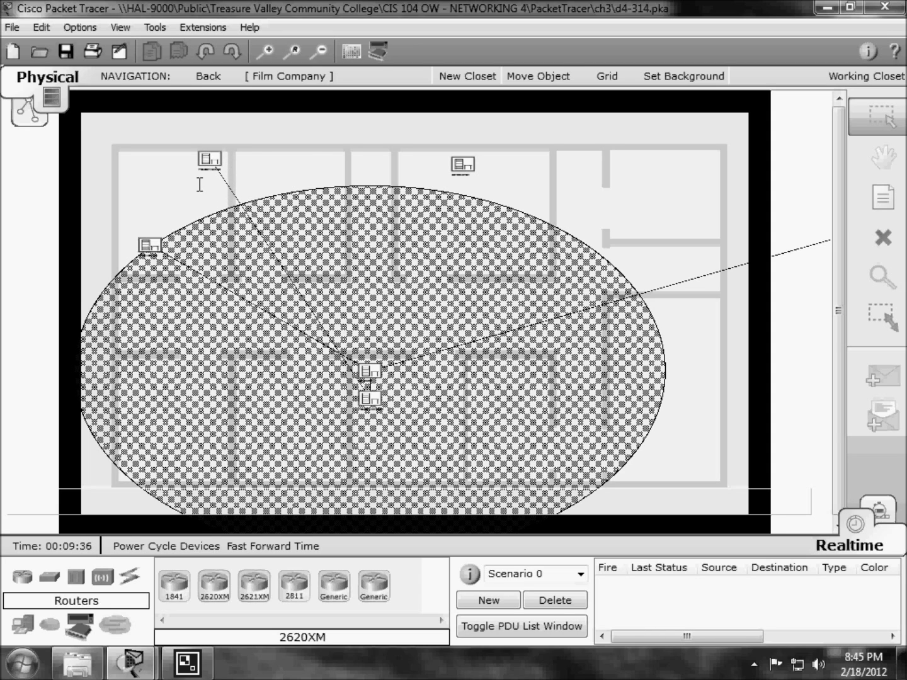
{"action": "left_click_drag", "start_coordinate": [142, 243], "coordinate": [637, 158]}
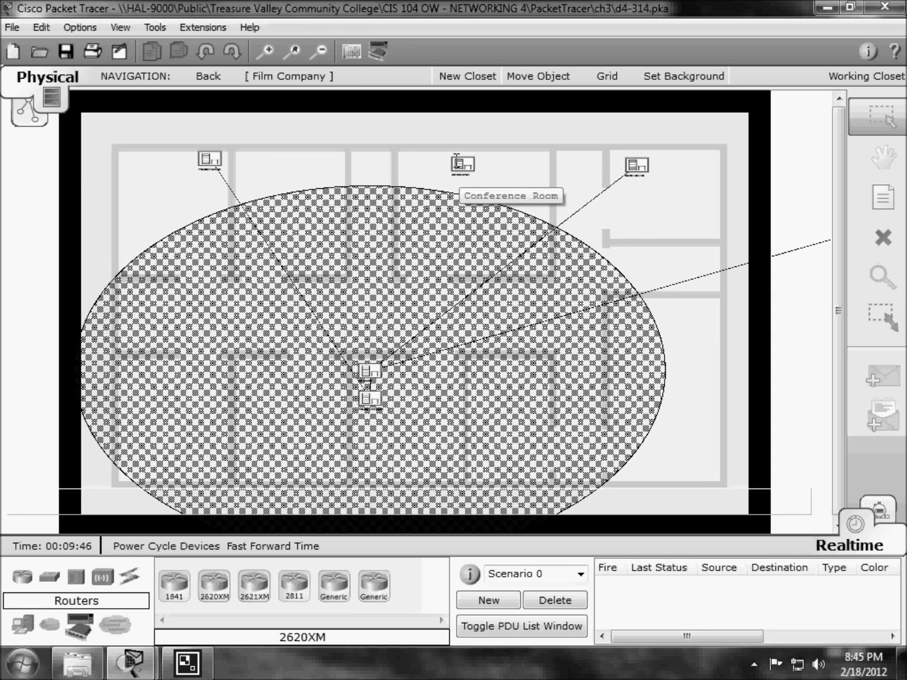
Step: Inspect the network port on the back of the Conference Room PC and return to the Film Company floor plan
{"action": "left_click", "coordinate": [460, 159]}
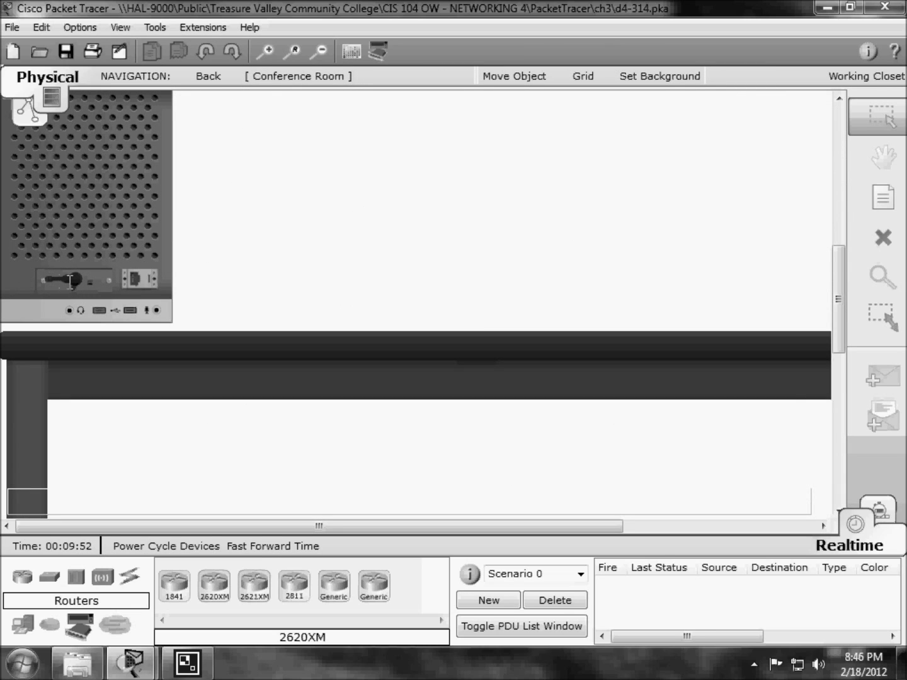
{"action": "left_click", "coordinate": [208, 76]}
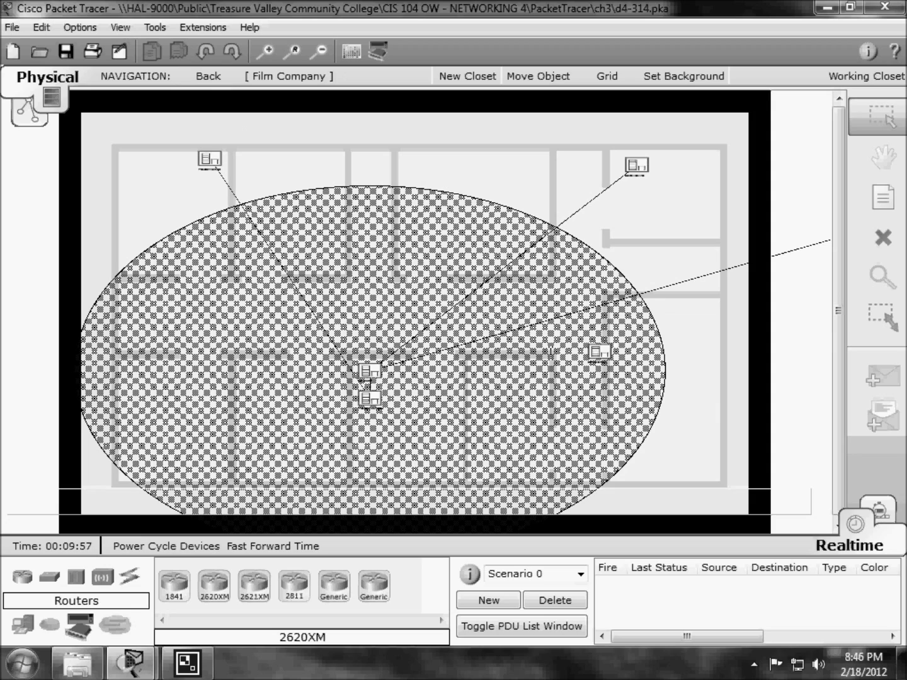
Step: Try the Conference Room in the upper-right room, the lower-left room and the room just right of the MDF and POP closet
{"action": "left_click_drag", "start_coordinate": [451, 161], "coordinate": [699, 216]}
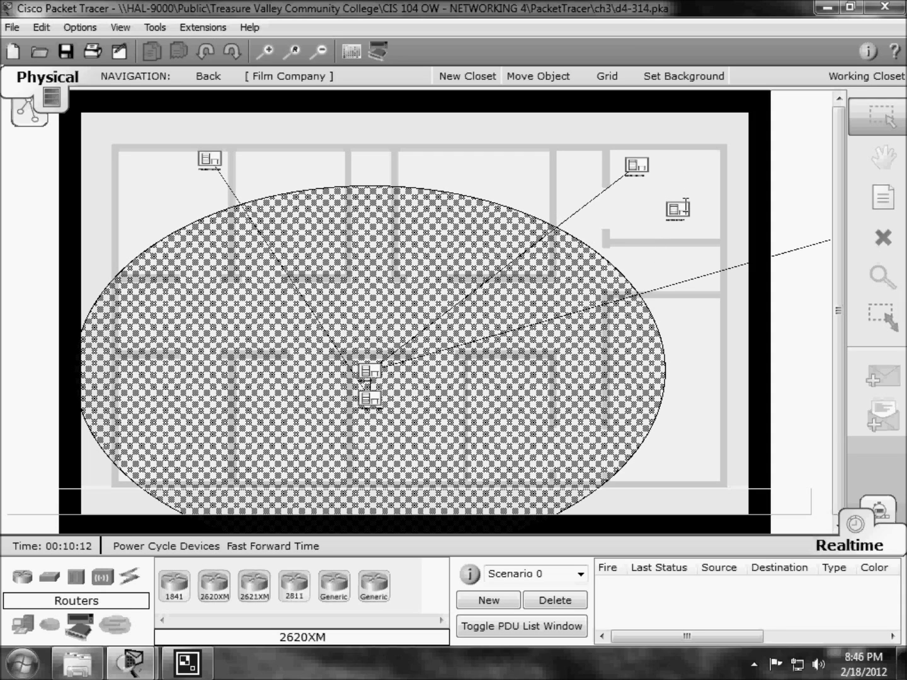
{"action": "left_click_drag", "start_coordinate": [681, 208], "coordinate": [385, 352]}
{"action": "left_click_drag", "start_coordinate": [266, 354], "coordinate": [173, 369]}
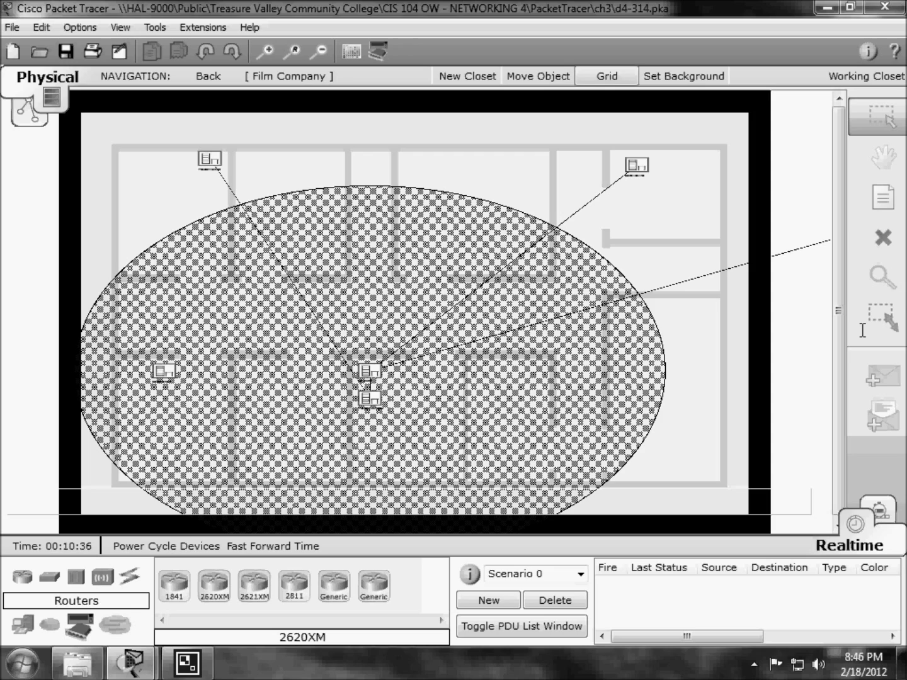
{"action": "left_click_drag", "start_coordinate": [163, 371], "coordinate": [524, 378]}
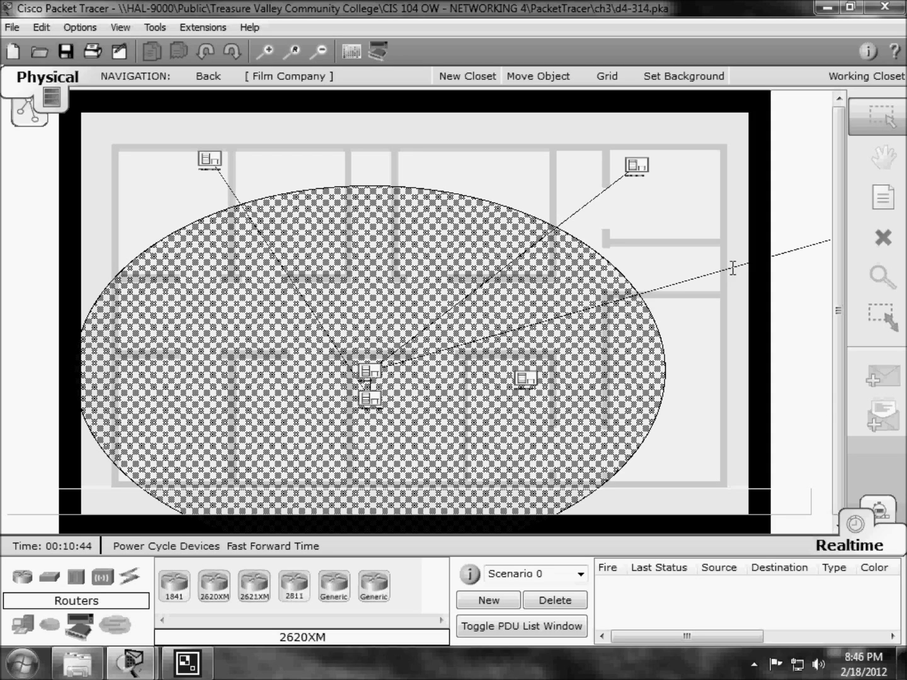
Step: Place the Conference Room in the wide upper-row room outside the wireless coverage circle, look inside it, and return to the floor plan
{"action": "left_click_drag", "start_coordinate": [525, 377], "coordinate": [490, 165]}
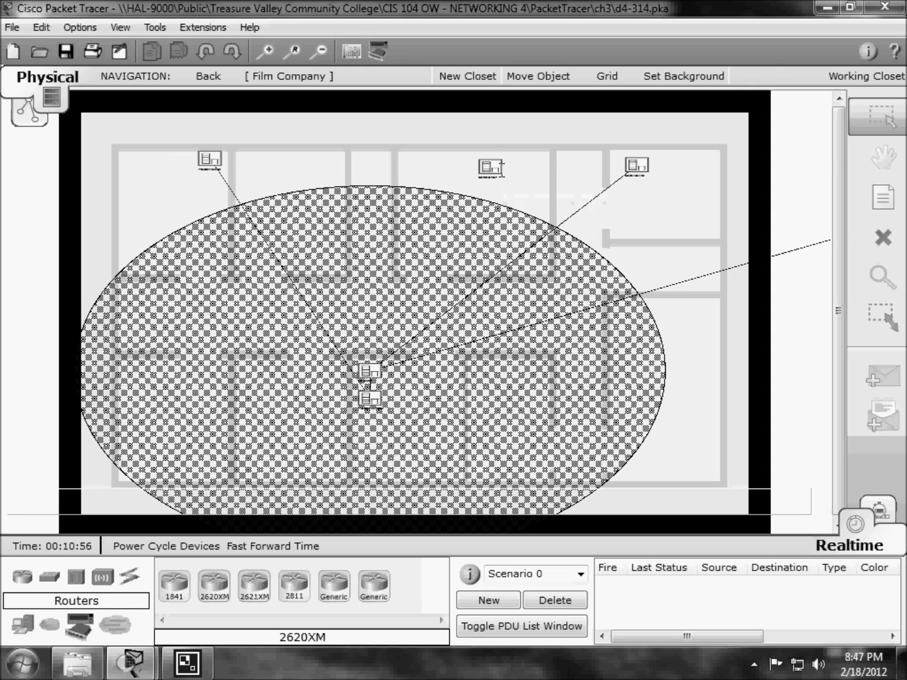
{"action": "left_click", "coordinate": [502, 176]}
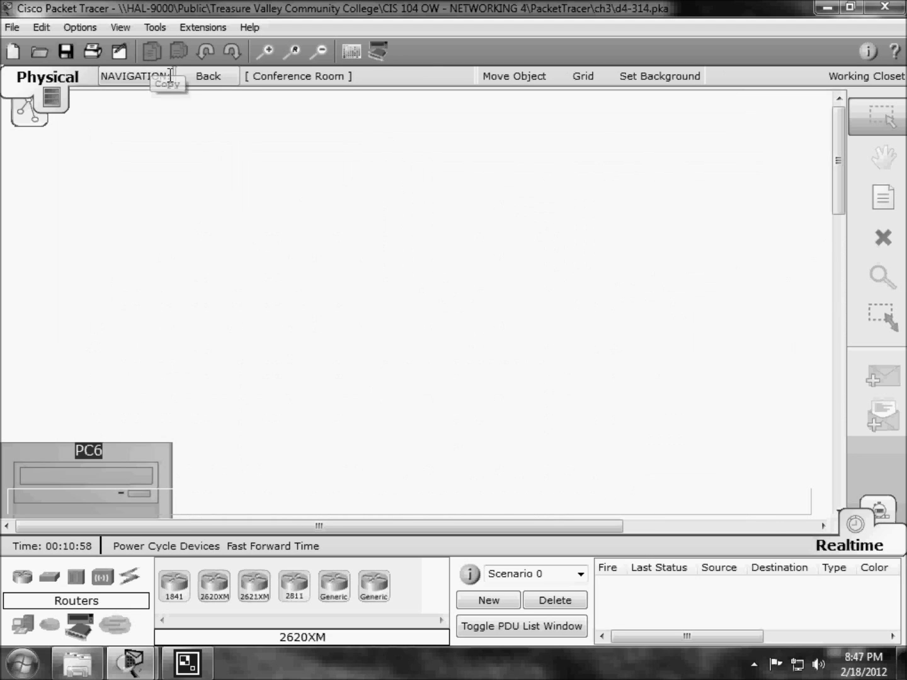
{"action": "left_click", "coordinate": [212, 81]}
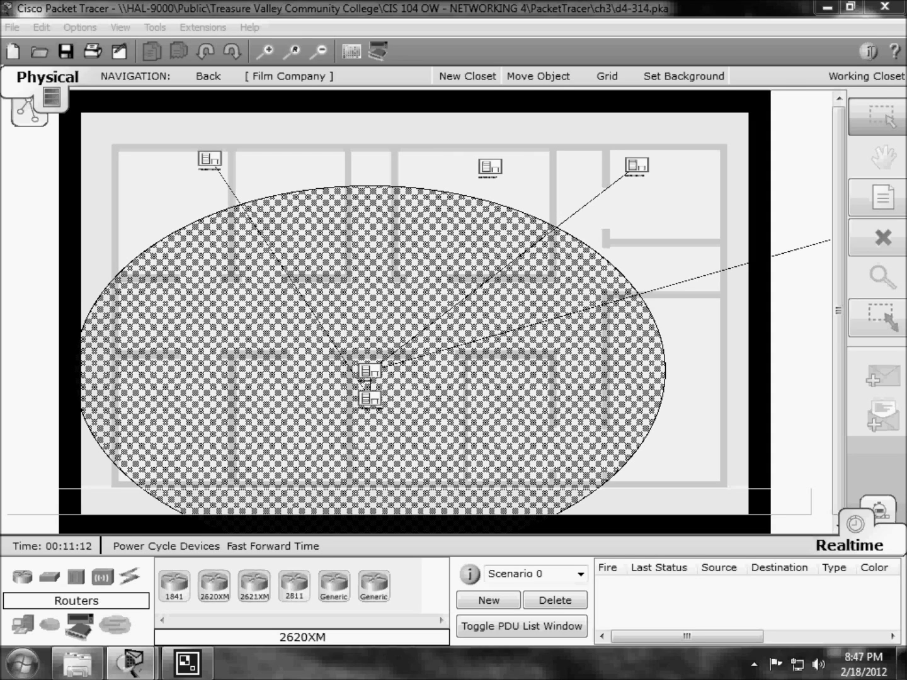
{"action": "left_click", "coordinate": [753, 664]}
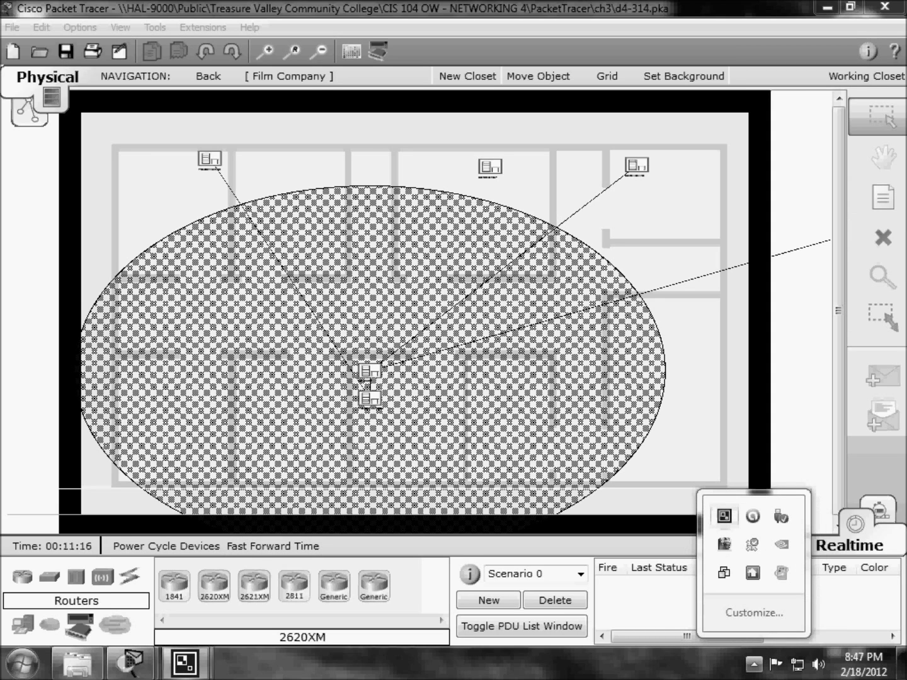